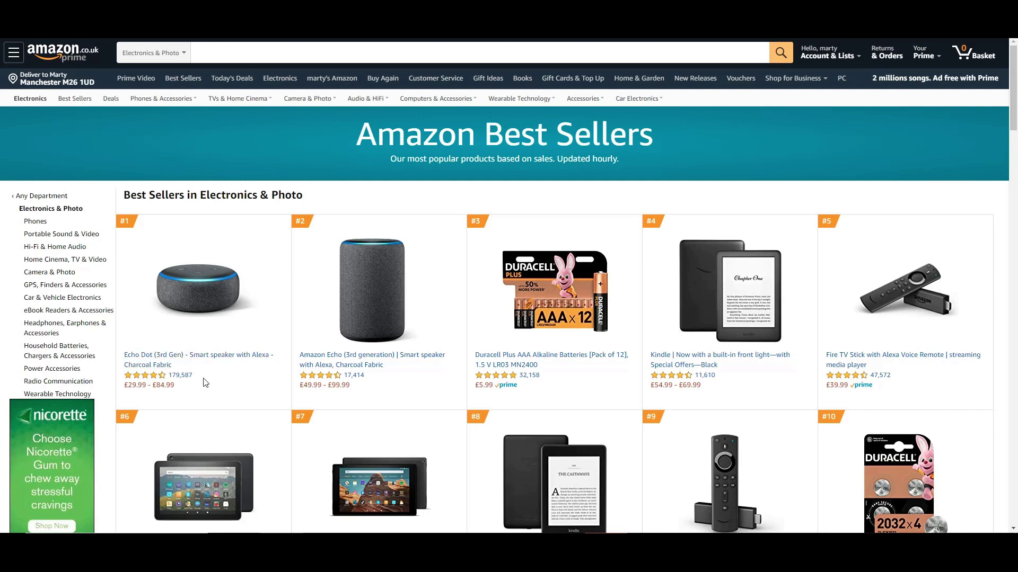
Examine the review counts and top-ranked products in Amazon's Electronics & Photo best sellers
drag(197, 376, 169, 378)
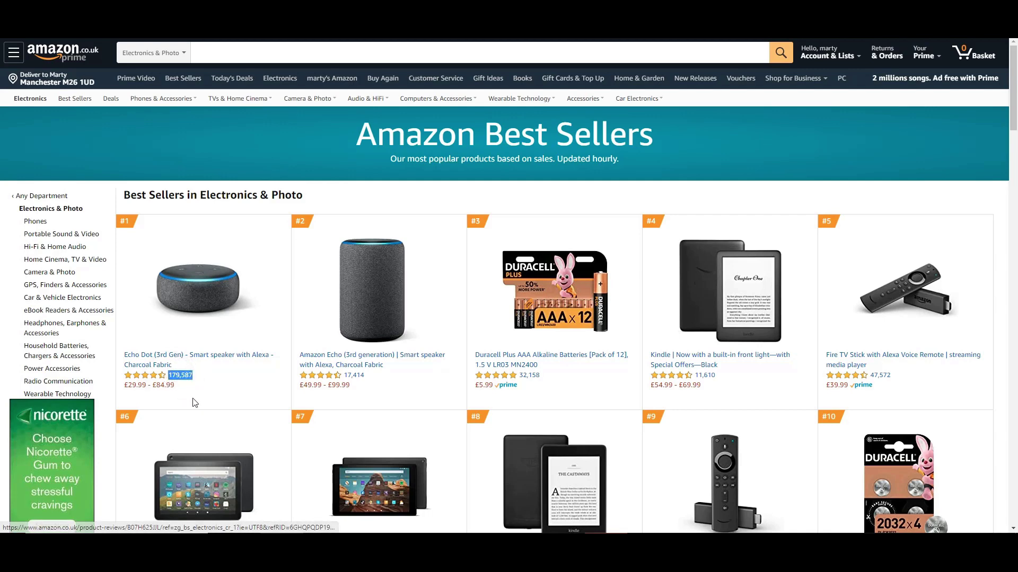
scroll(195, 403, down, 1)
scroll(205, 403, down, 3)
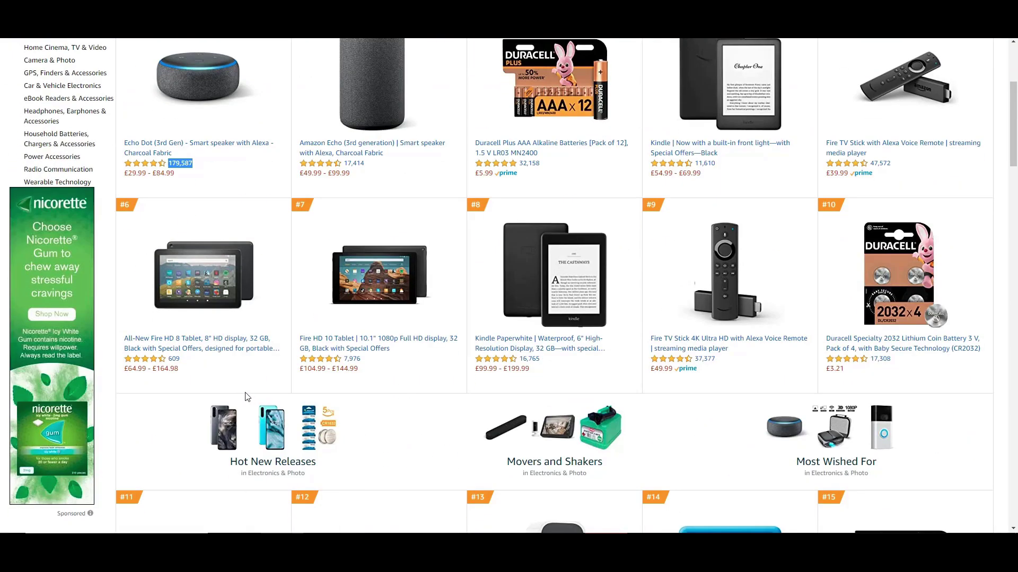
scroll(245, 397, down, 6)
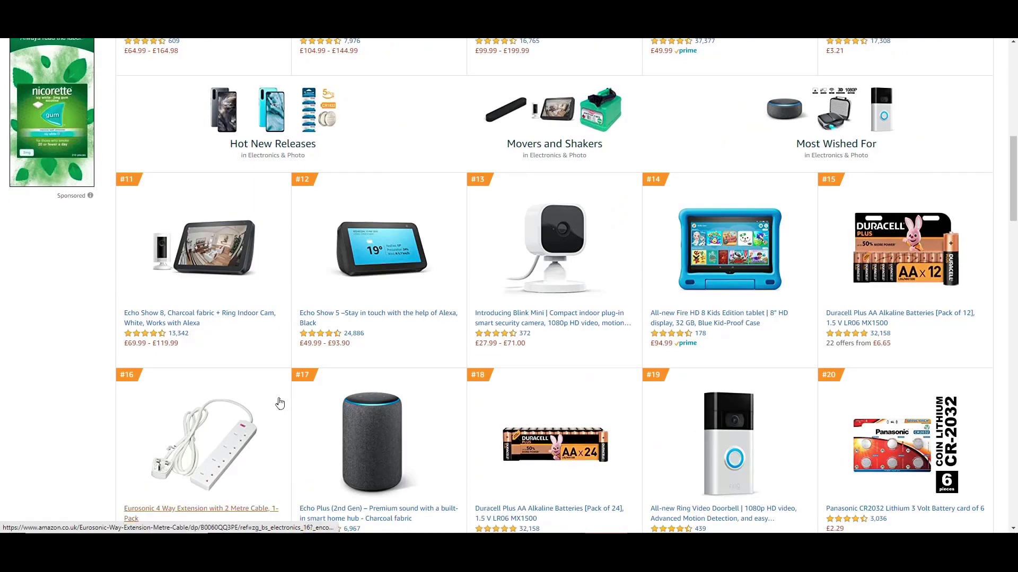
scroll(221, 414, up, 6)
scroll(221, 414, up, 4)
scroll(467, 415, down, 9)
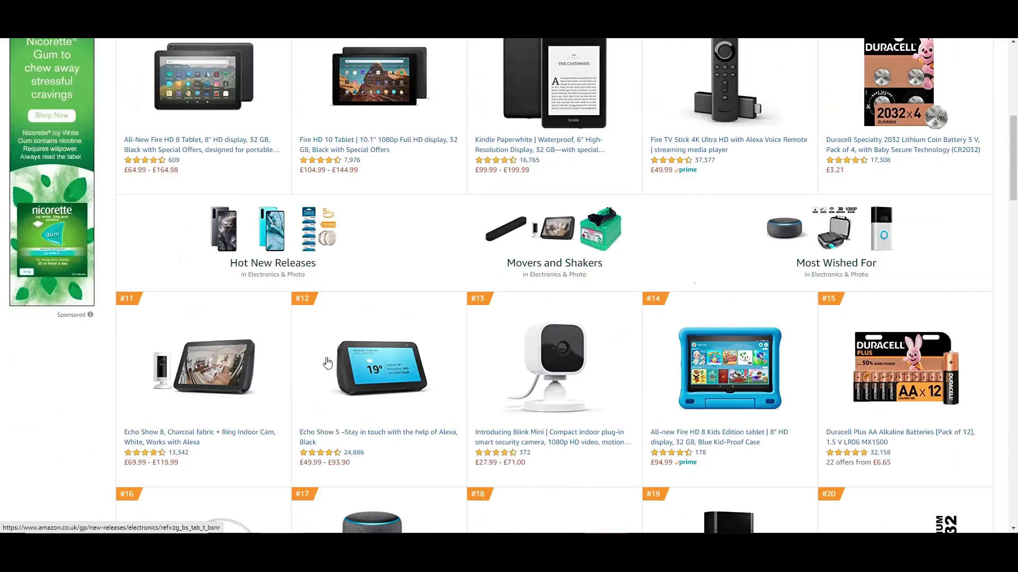
scroll(467, 416, up, 8)
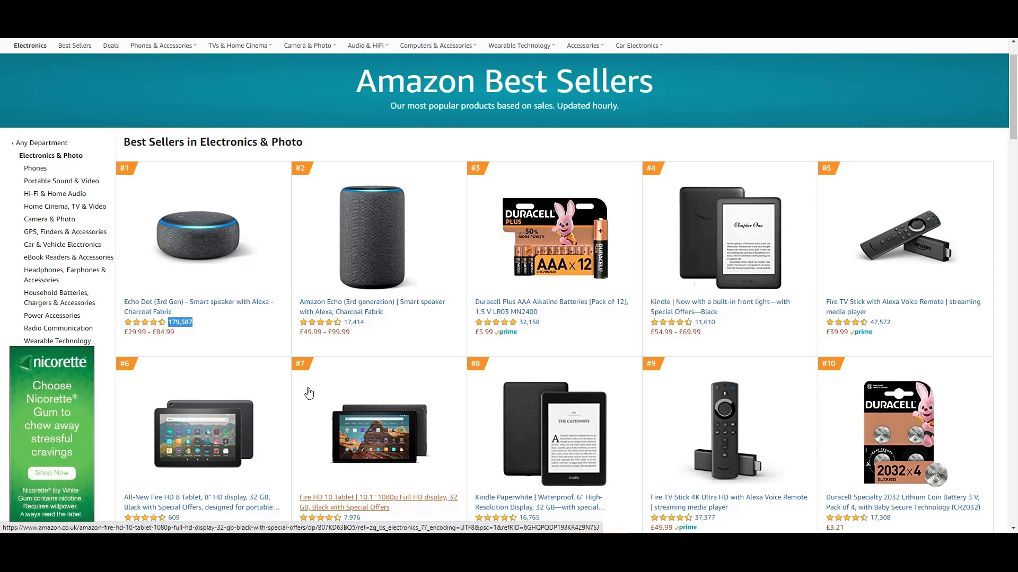
Look through the Electronics & Photo best sellers from rank 1 to 50, then highlight the Echo Dot name at rank 1
scroll(524, 501, down, 2)
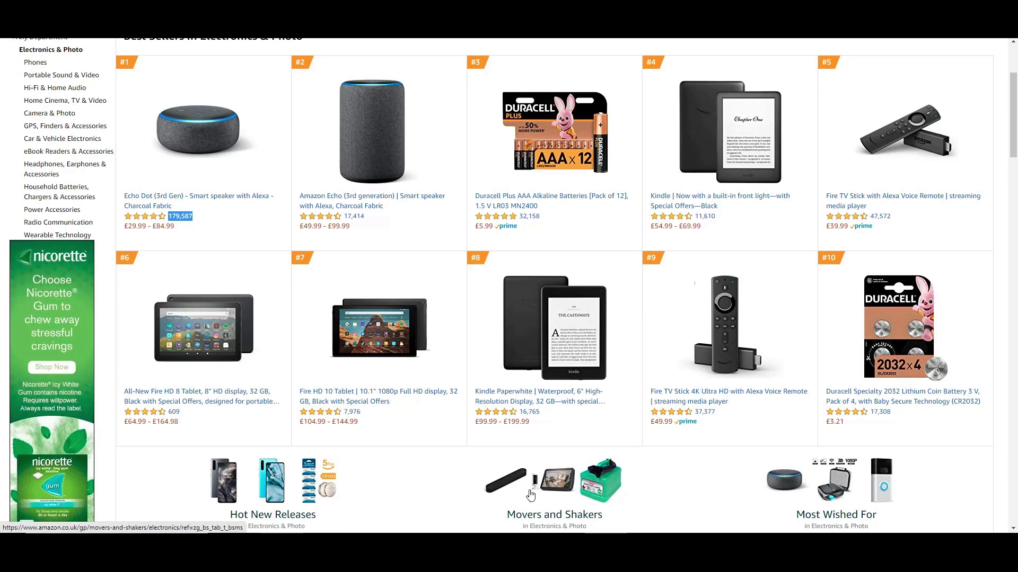
scroll(530, 492, down, 1)
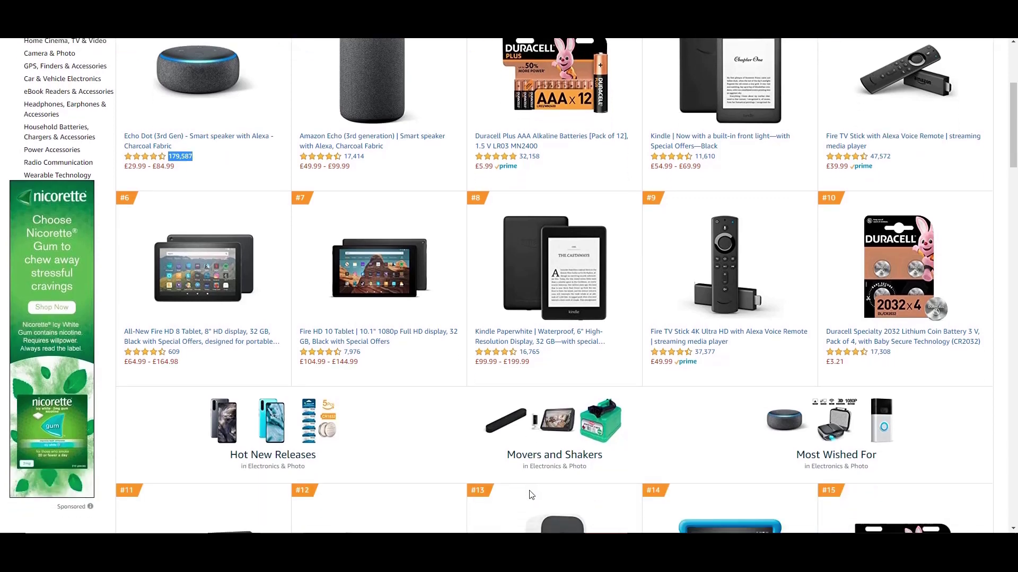
scroll(532, 494, down, 2)
scroll(634, 442, down, 1)
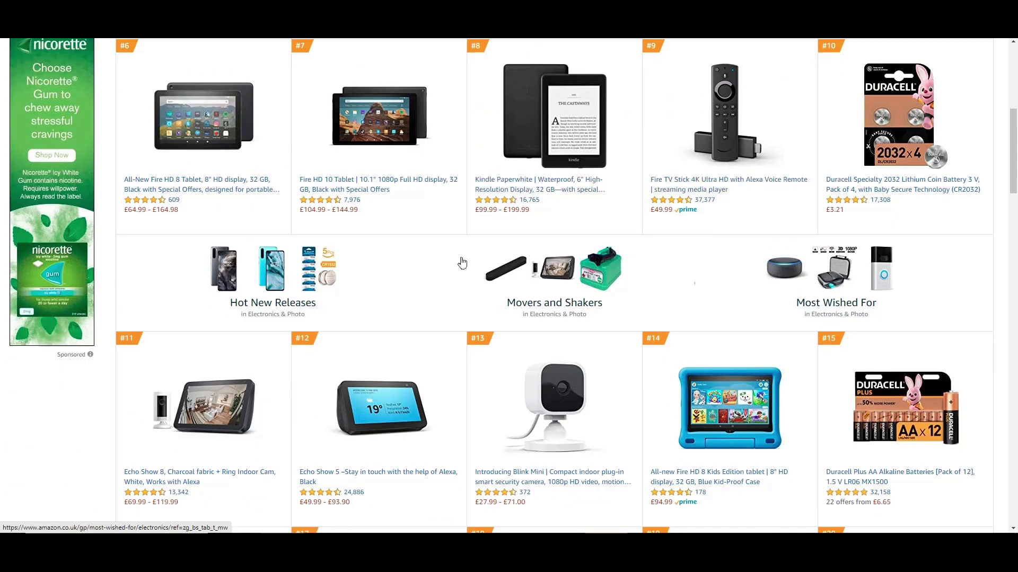
scroll(518, 249, down, 1)
scroll(525, 273, down, 2)
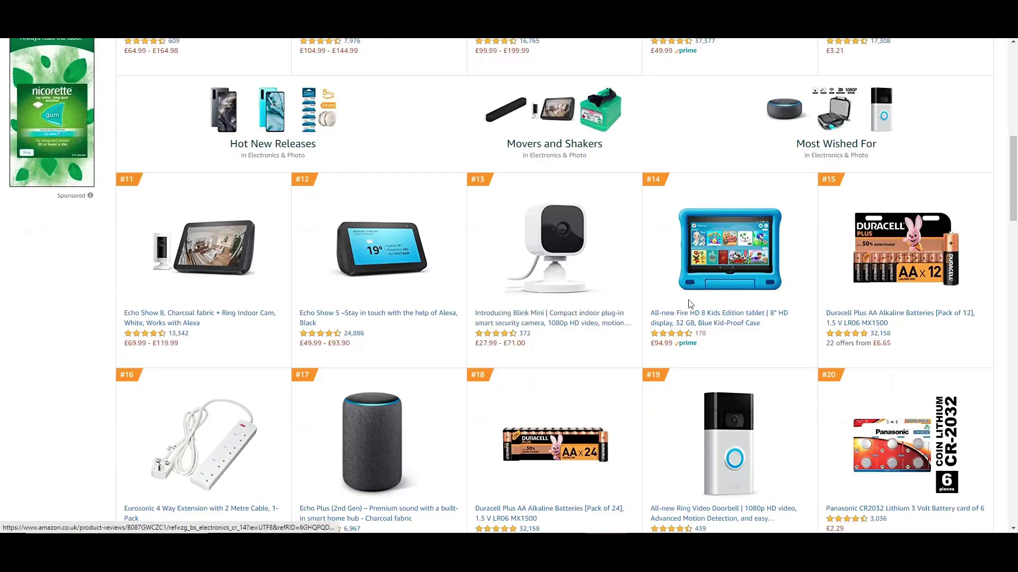
scroll(689, 236, down, 4)
scroll(684, 262, down, 3)
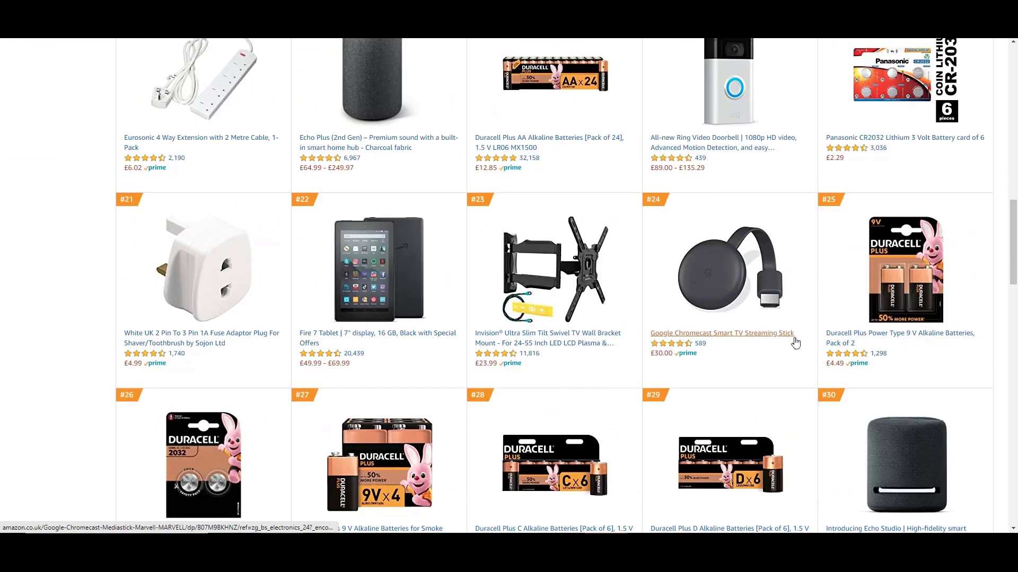
scroll(731, 347, down, 1)
scroll(730, 348, down, 6)
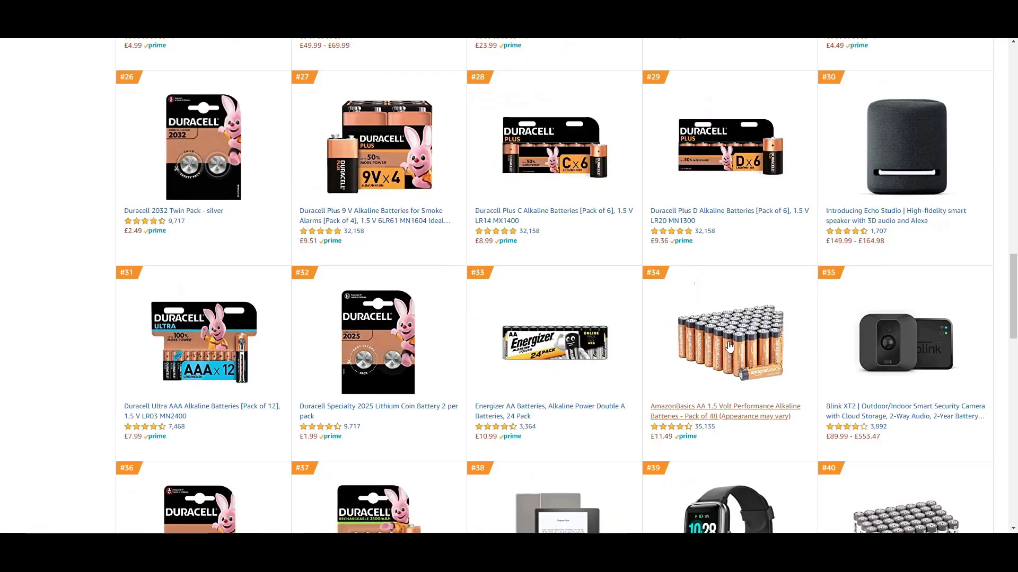
scroll(527, 329, down, 5)
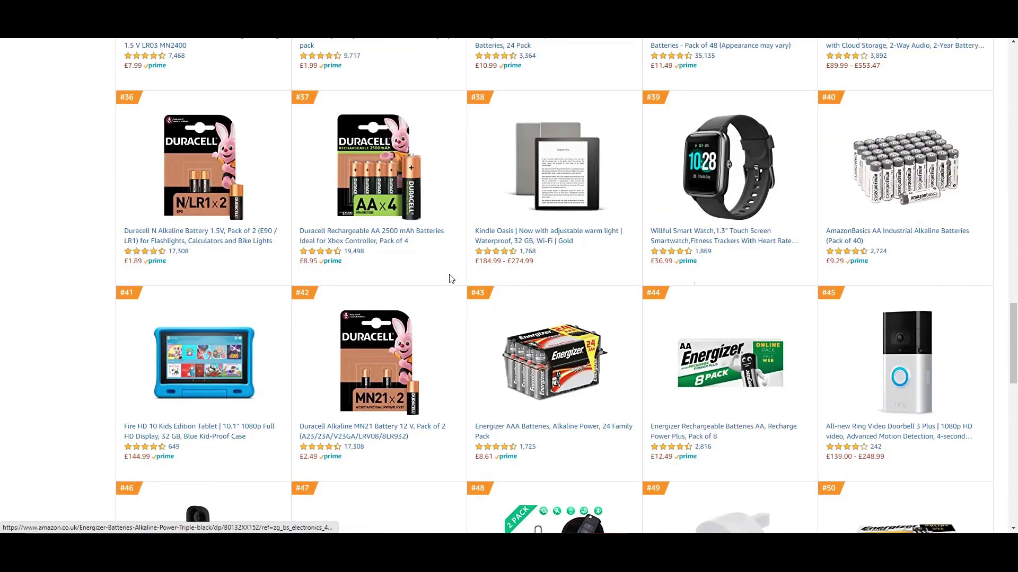
scroll(512, 258, down, 3)
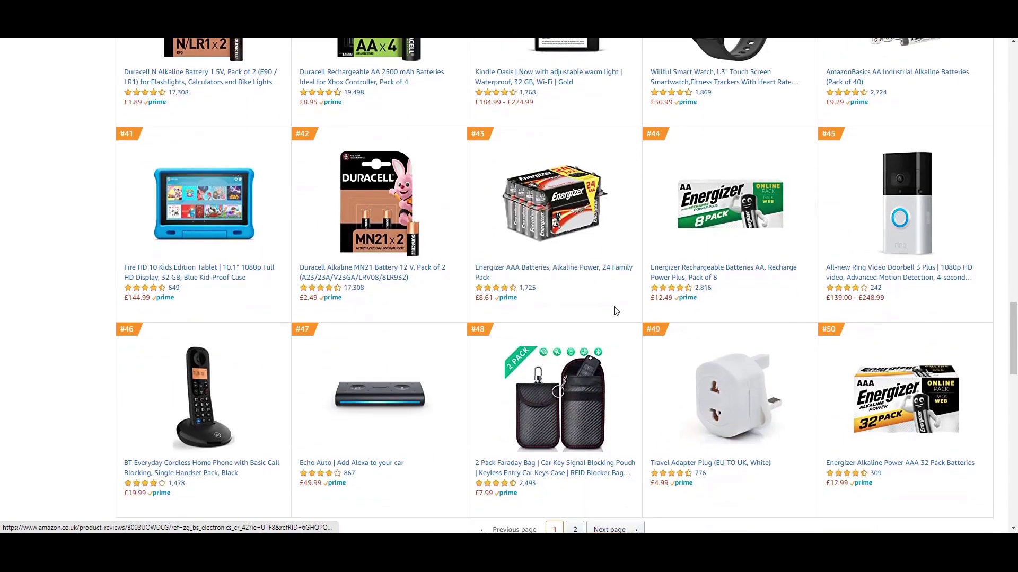
scroll(524, 318, up, 15)
scroll(498, 339, up, 5)
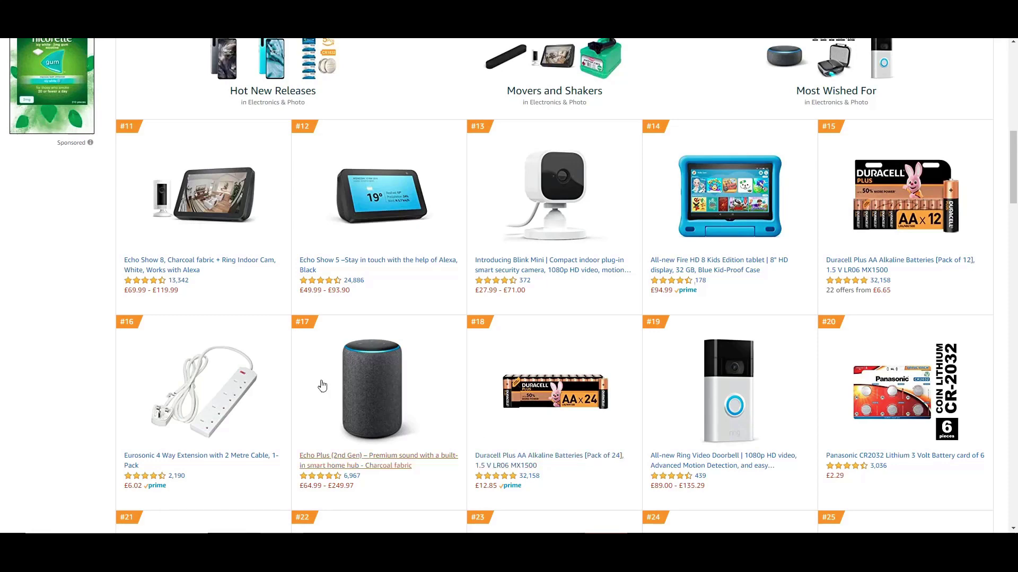
scroll(318, 386, up, 1)
scroll(467, 391, up, 10)
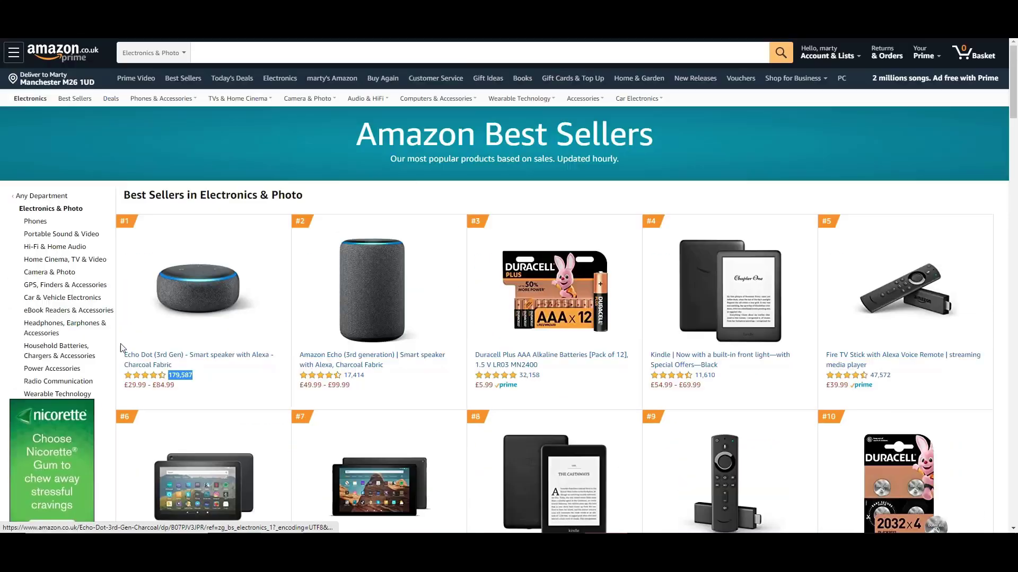
drag(121, 355, 152, 356)
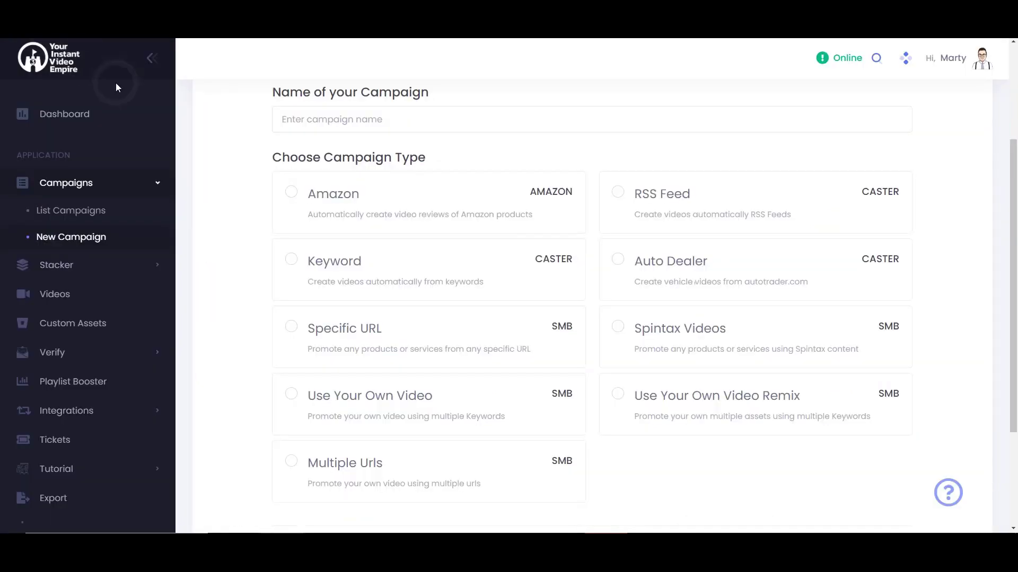
Switch to Your Instant Video Empire and create an Amazon-type campaign named "Tech - Echo", continuing to its product selection
click(330, 129)
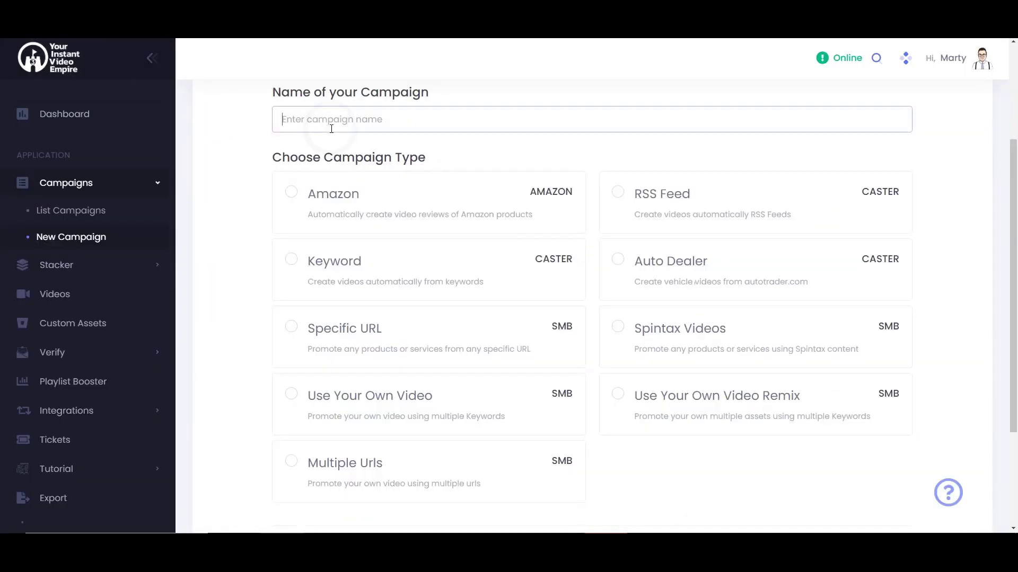
text(Tech - Echo)
click(340, 200)
scroll(370, 336, down, 3)
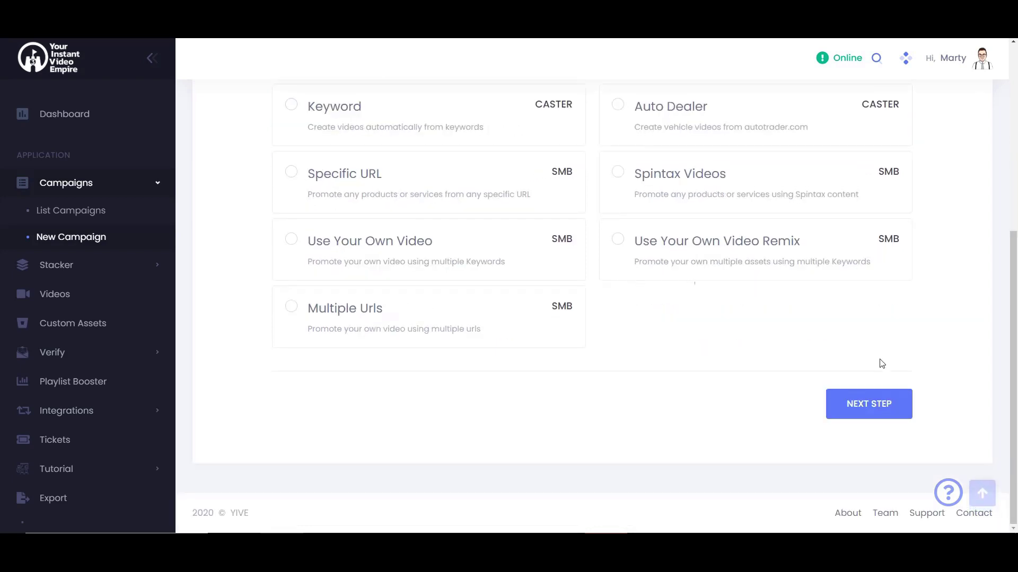
click(868, 403)
Set the campaign's region to amazon.co.uk, checking the other available Amazon regions
click(412, 274)
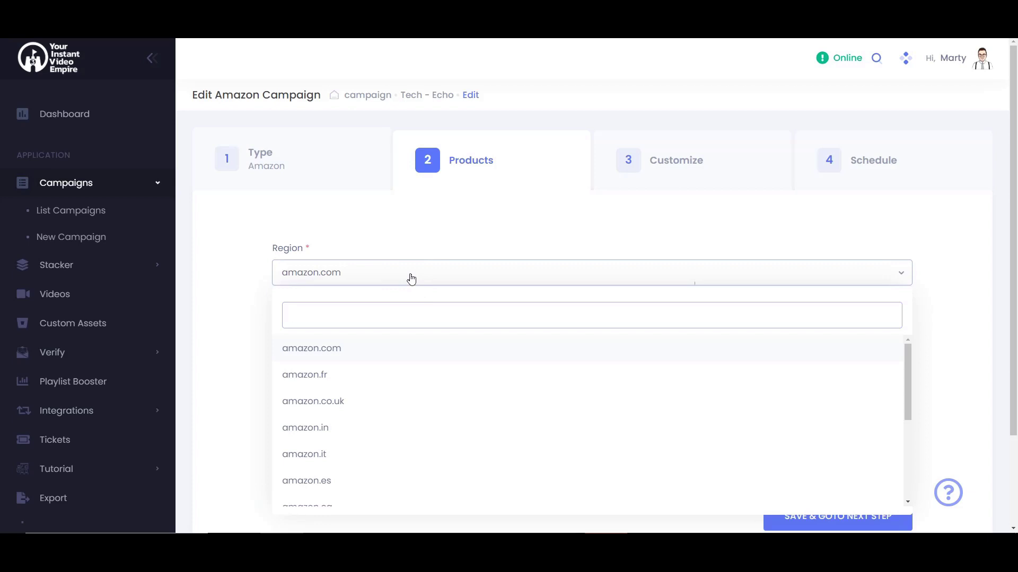
click(328, 401)
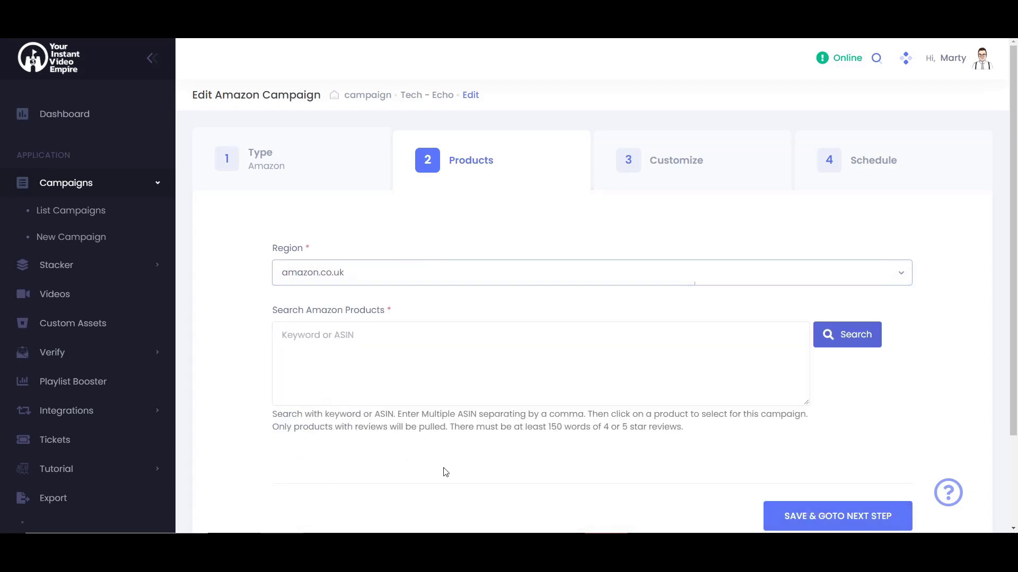
click(671, 272)
scroll(541, 453, down, 3)
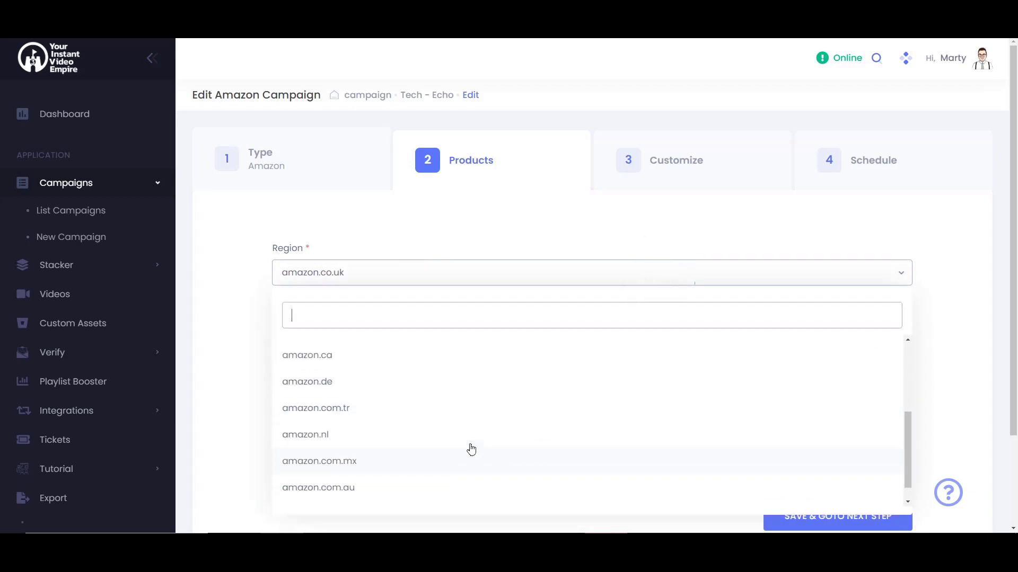
scroll(472, 449, up, 3)
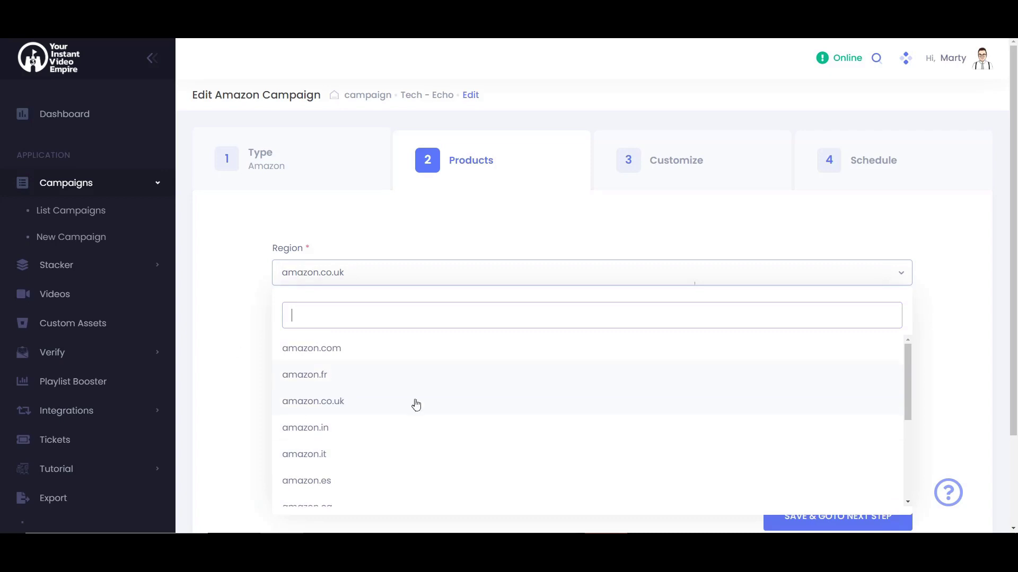
click(311, 406)
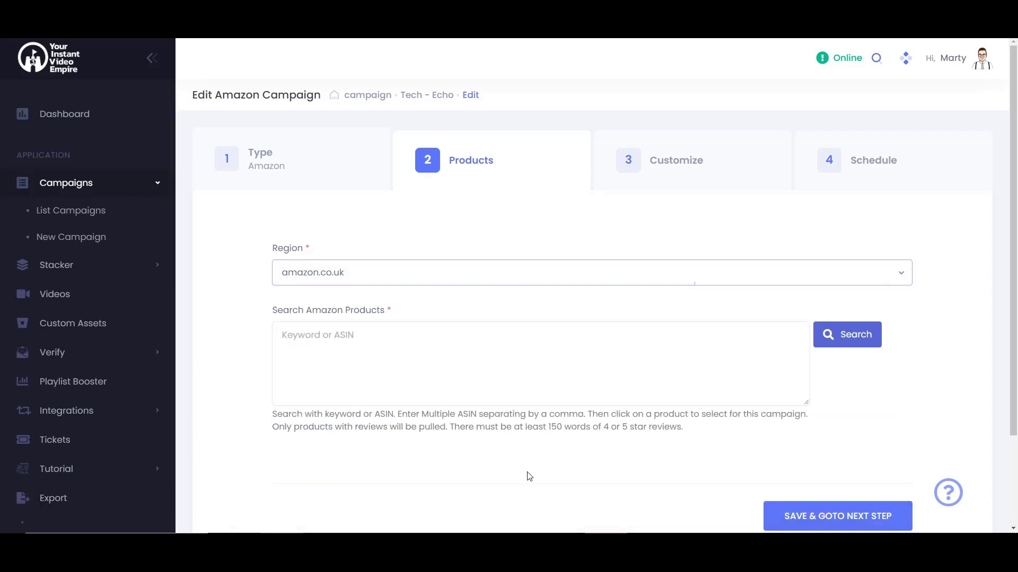
Search the Amazon products for the keyword "Echo Dot"
click(497, 393)
text(Echo Dot)
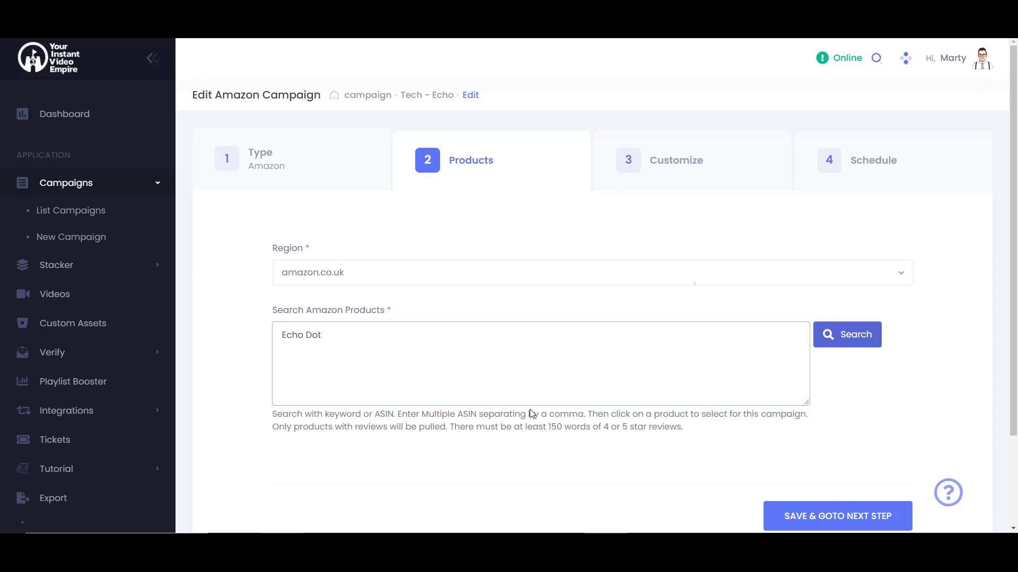
click(867, 339)
Review the full list of retrieved Echo products with their prices, ratings and selection state
scroll(651, 349, down, 1)
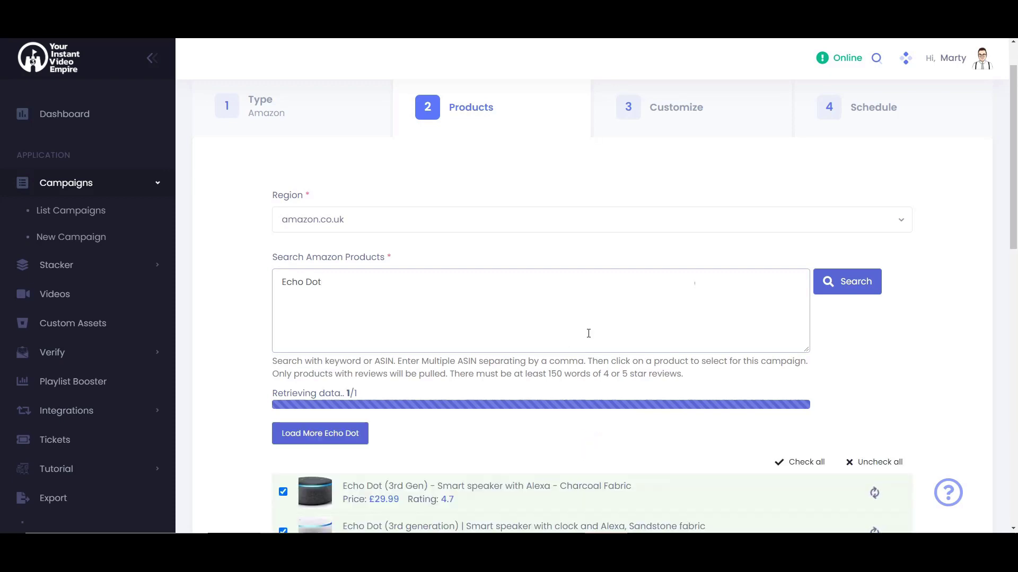
scroll(495, 302, down, 2)
scroll(476, 327, down, 2)
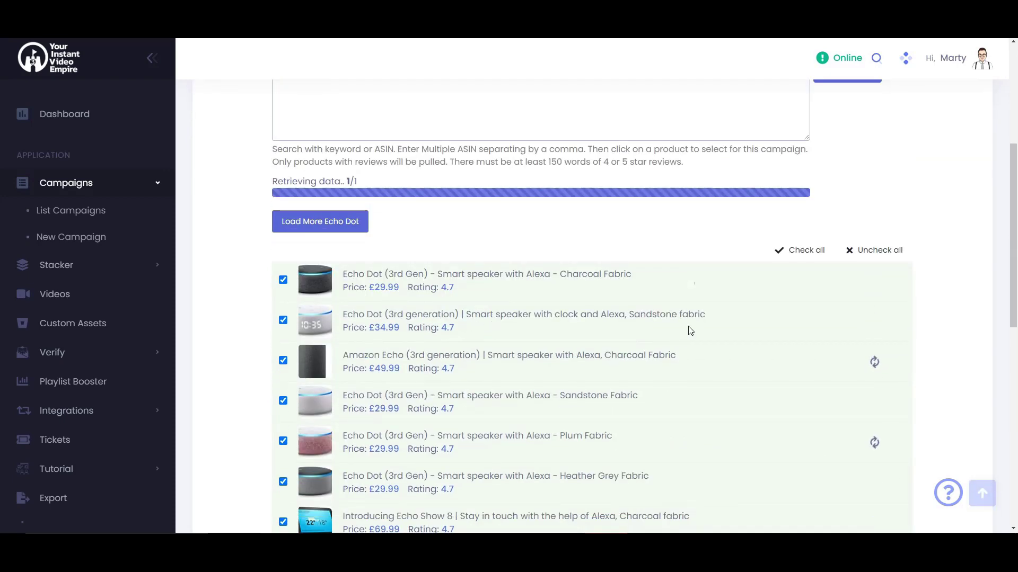
scroll(707, 350, down, 1)
scroll(709, 354, down, 1)
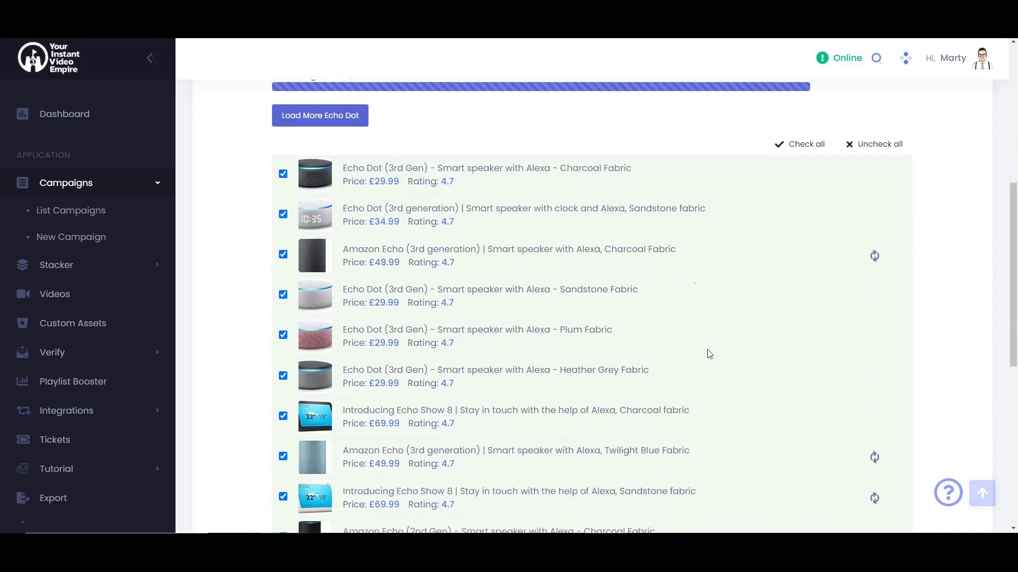
scroll(709, 354, down, 3)
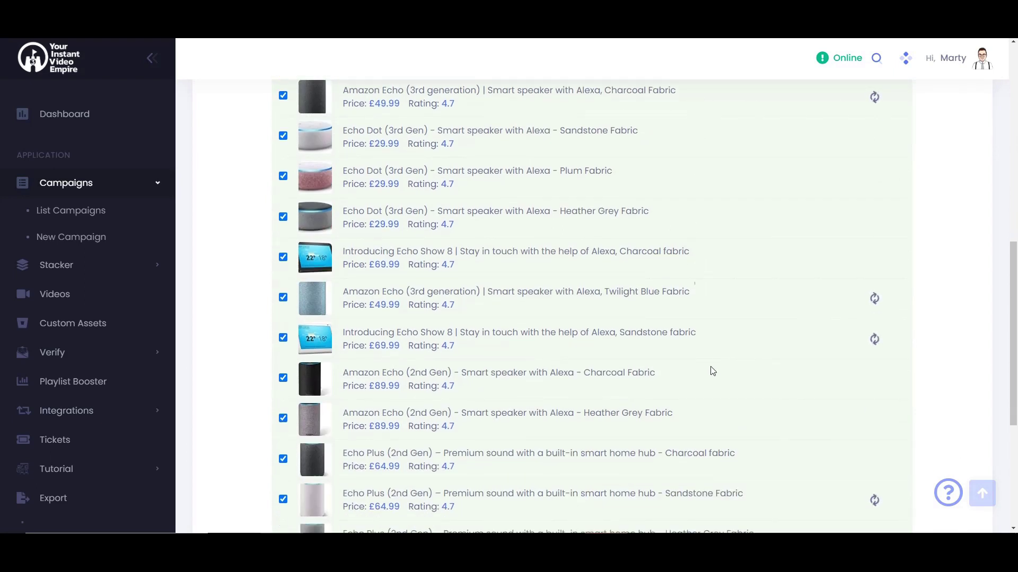
scroll(488, 371, up, 1)
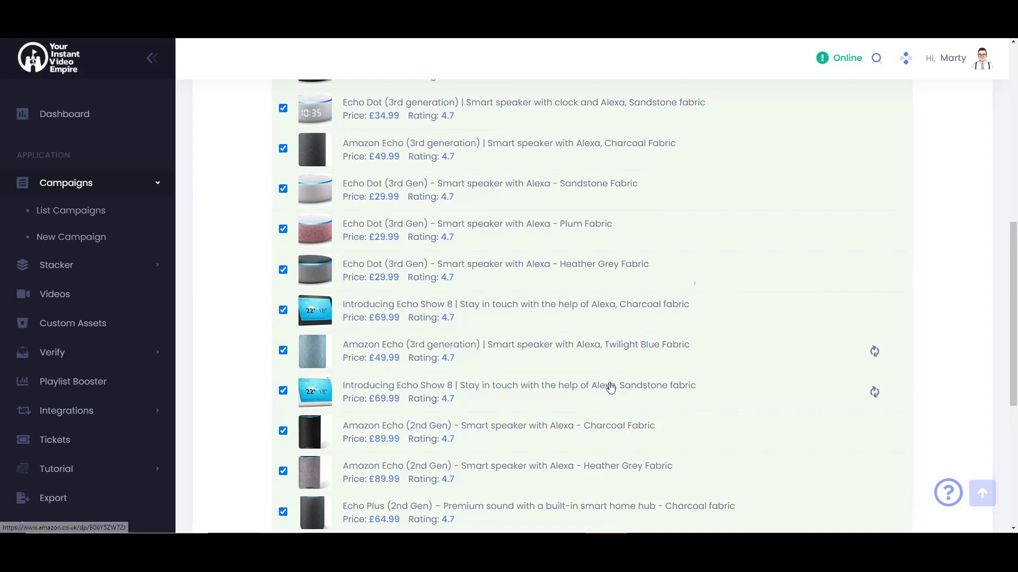
scroll(512, 311, down, 1)
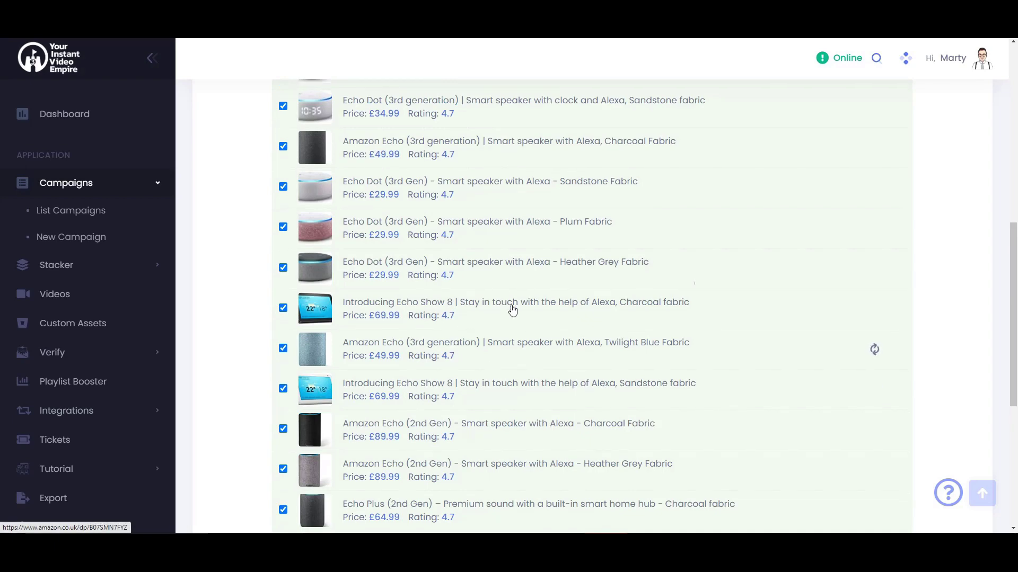
scroll(513, 311, down, 3)
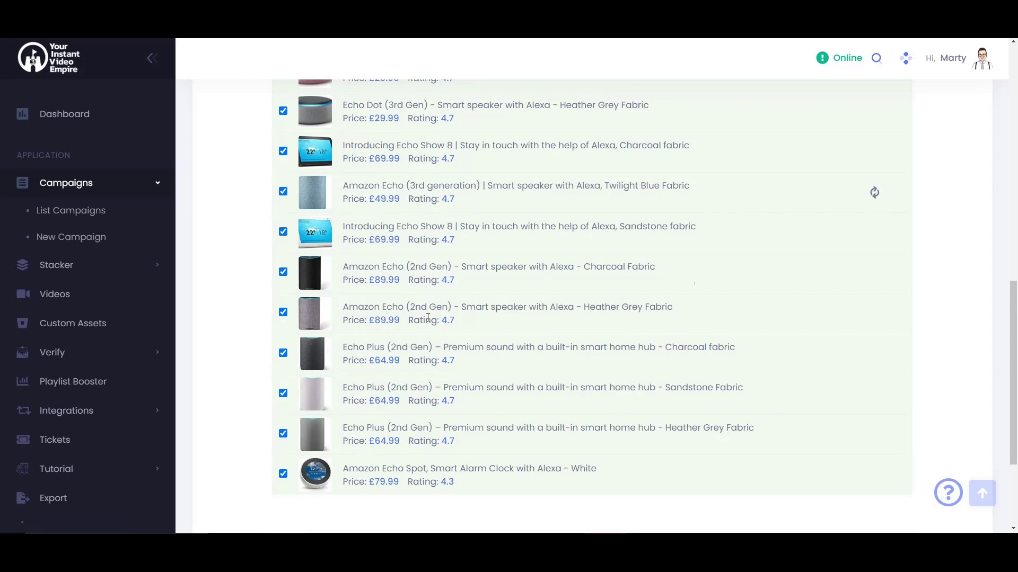
scroll(627, 296, down, 2)
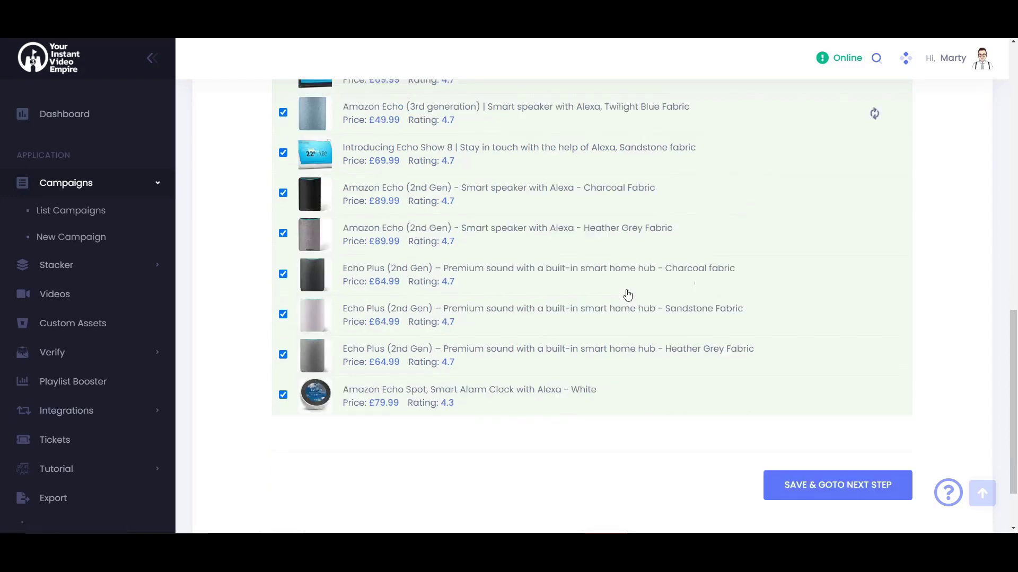
Load more Echo Dot products into the campaign's search results
scroll(313, 338, up, 8)
scroll(328, 264, down, 3)
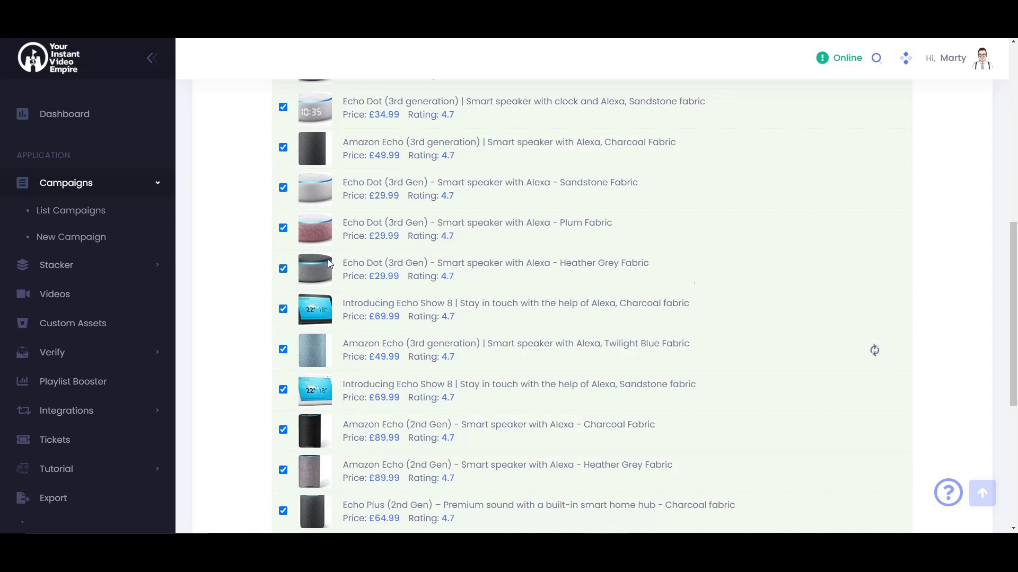
scroll(329, 263, up, 5)
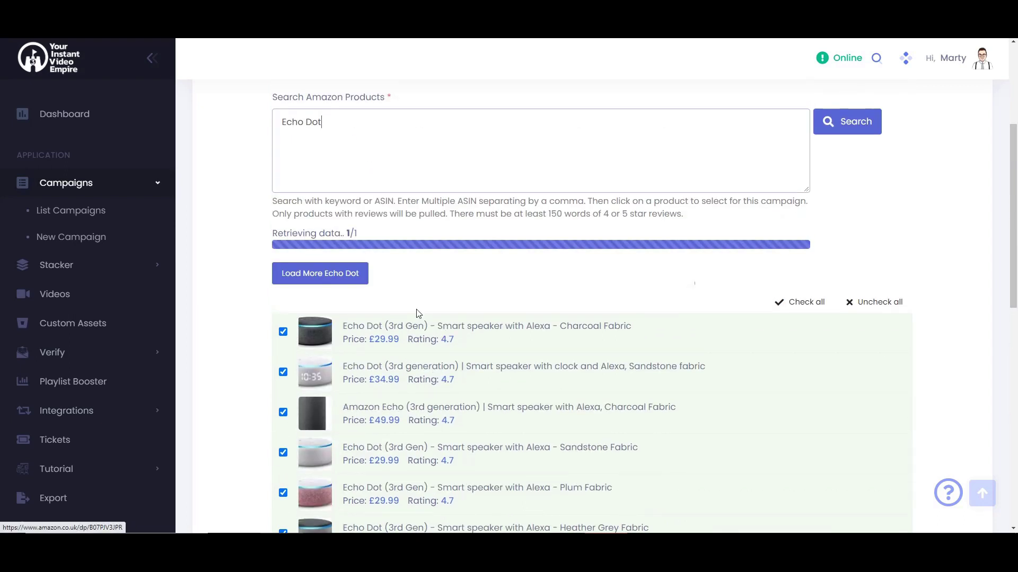
click(351, 282)
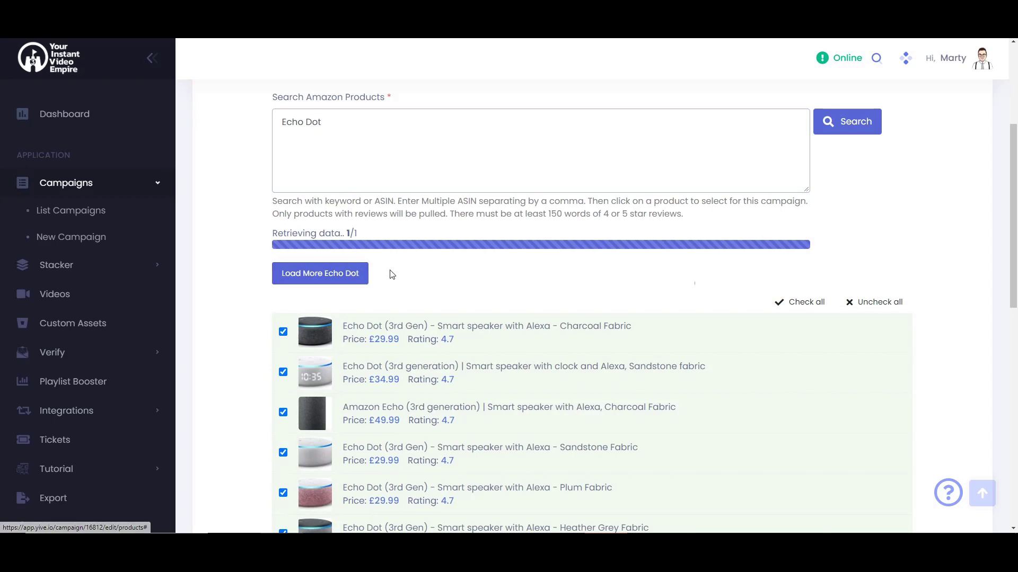
Review the loaded Echo products, keep them all selected, and save the selection to proceed to the campaign's customization
scroll(505, 265, down, 1)
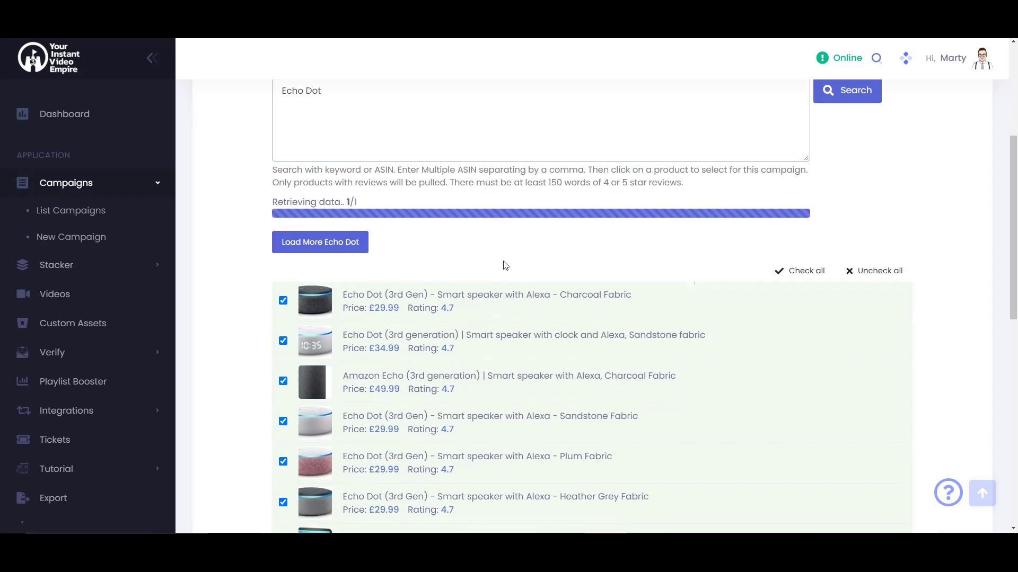
scroll(505, 265, down, 10)
scroll(364, 284, up, 1)
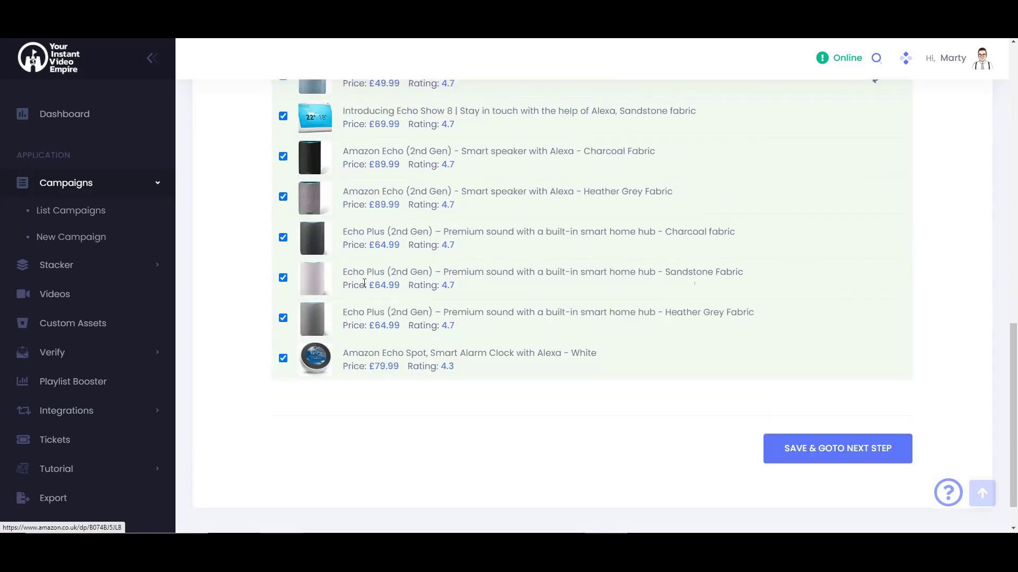
scroll(392, 294, up, 5)
scroll(421, 306, down, 6)
click(837, 457)
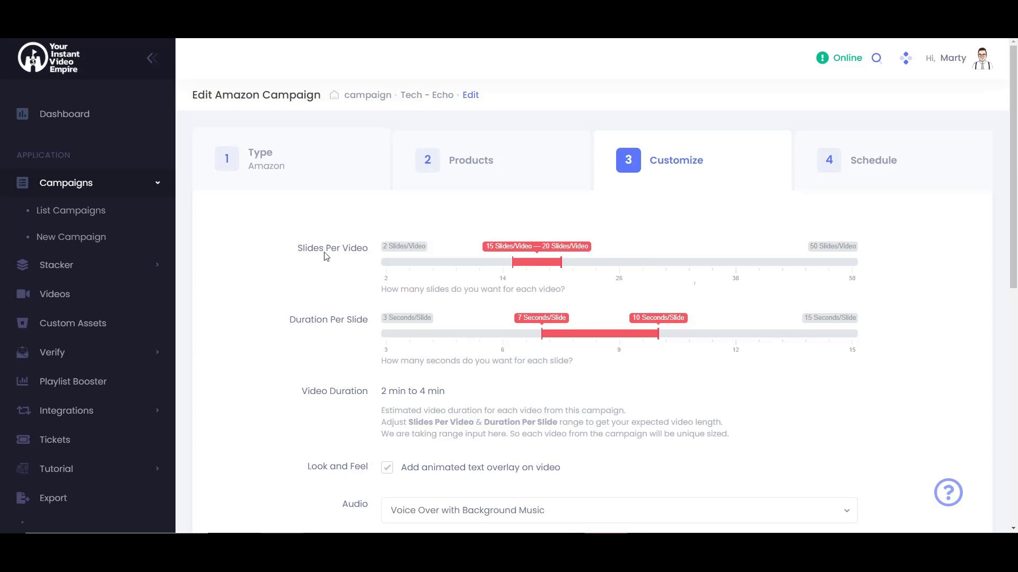
Try a maximum of 14 seconds per slide to compare the estimated video duration, and restore the maximum to 10 seconds
scroll(334, 259, down, 2)
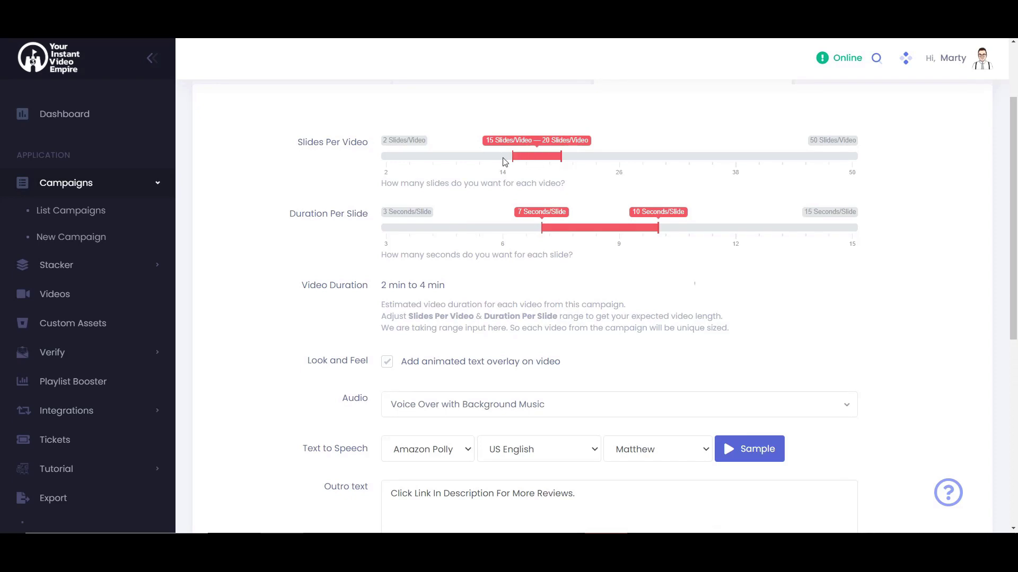
drag(277, 144, 350, 142)
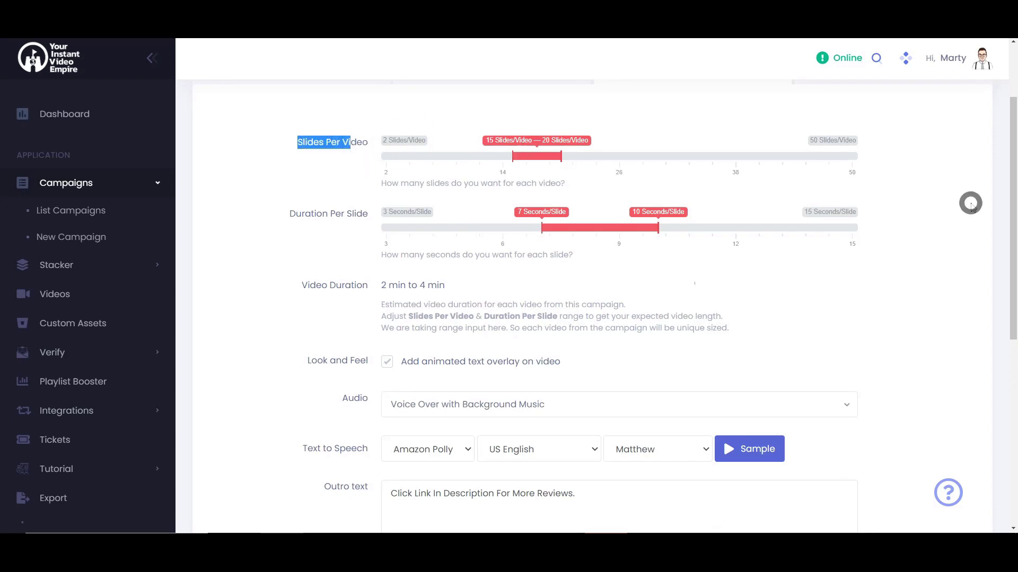
click(918, 209)
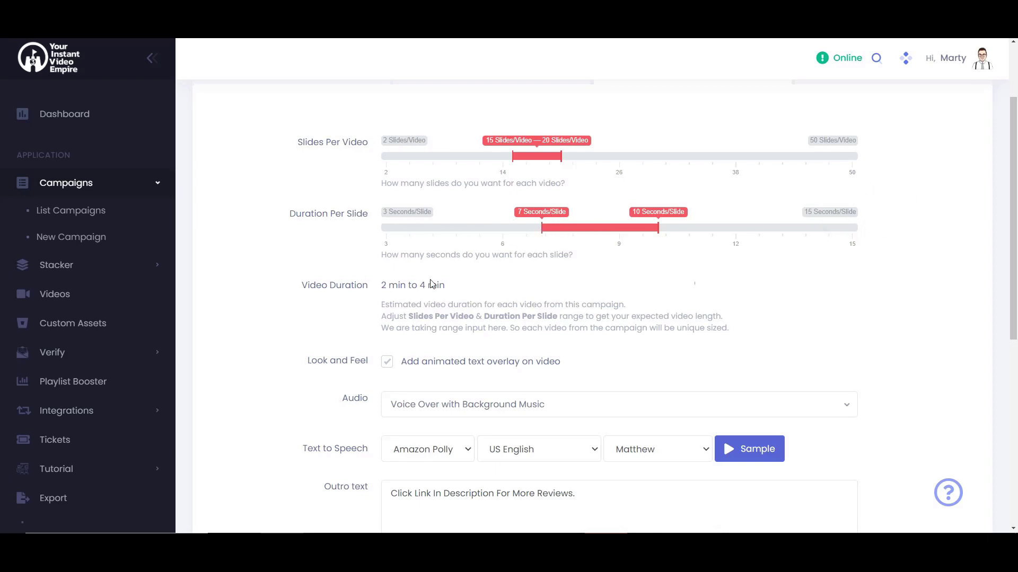
drag(382, 287, 409, 291)
drag(658, 235, 813, 228)
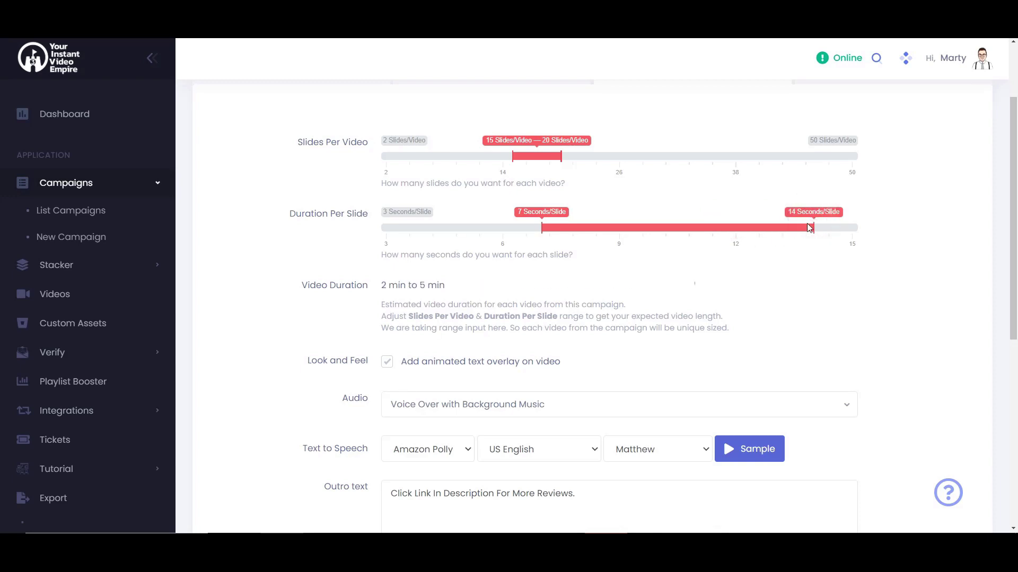
triple_click(439, 285)
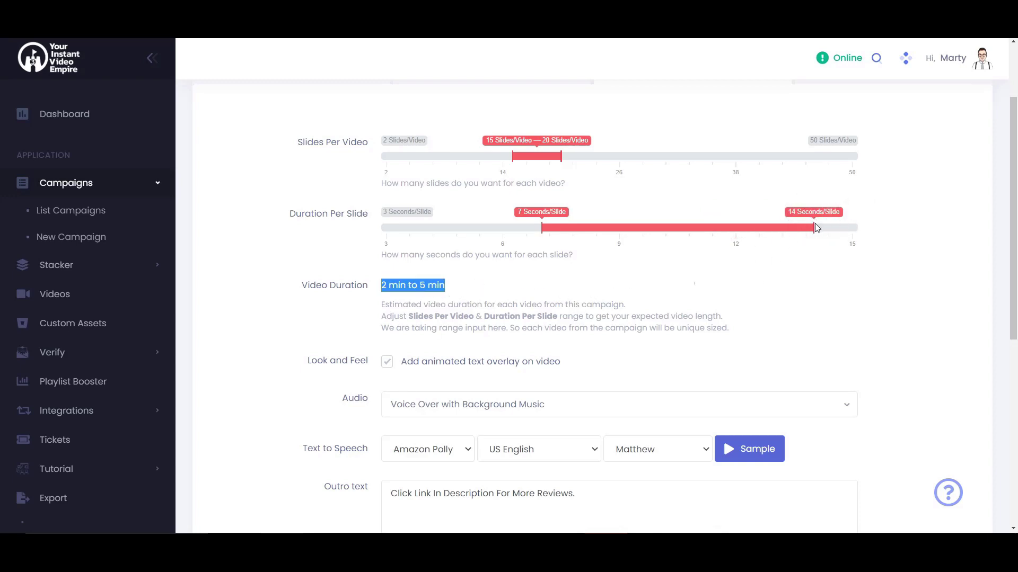
drag(814, 228, 657, 231)
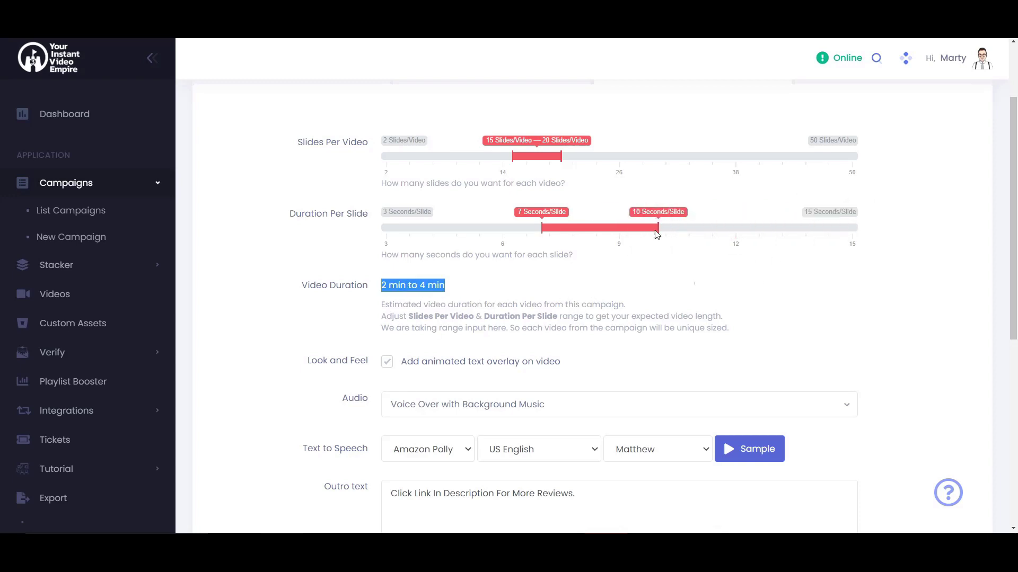
click(794, 287)
Set the campaign's video audio to Background Music Only
scroll(661, 278, down, 3)
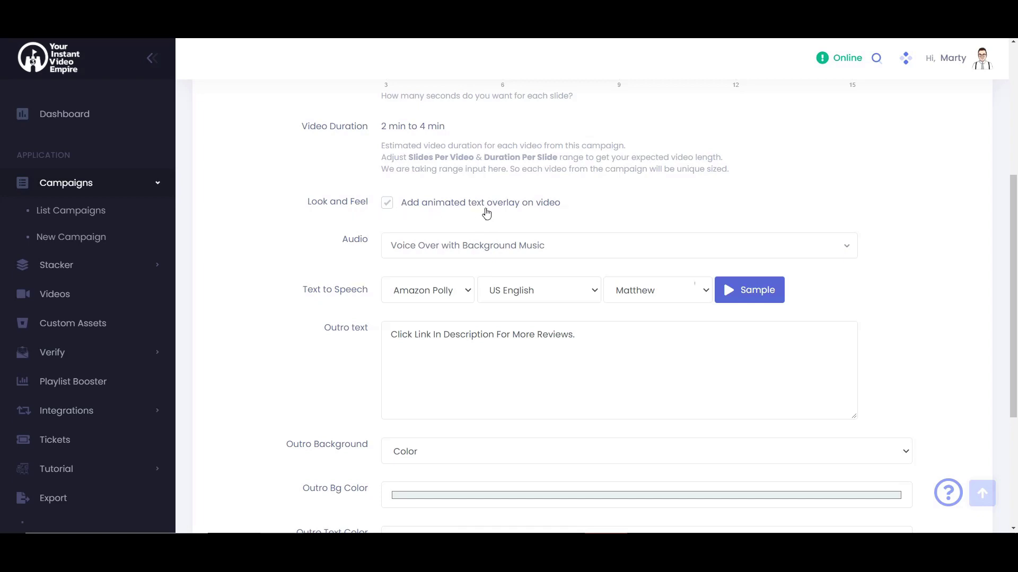
click(498, 248)
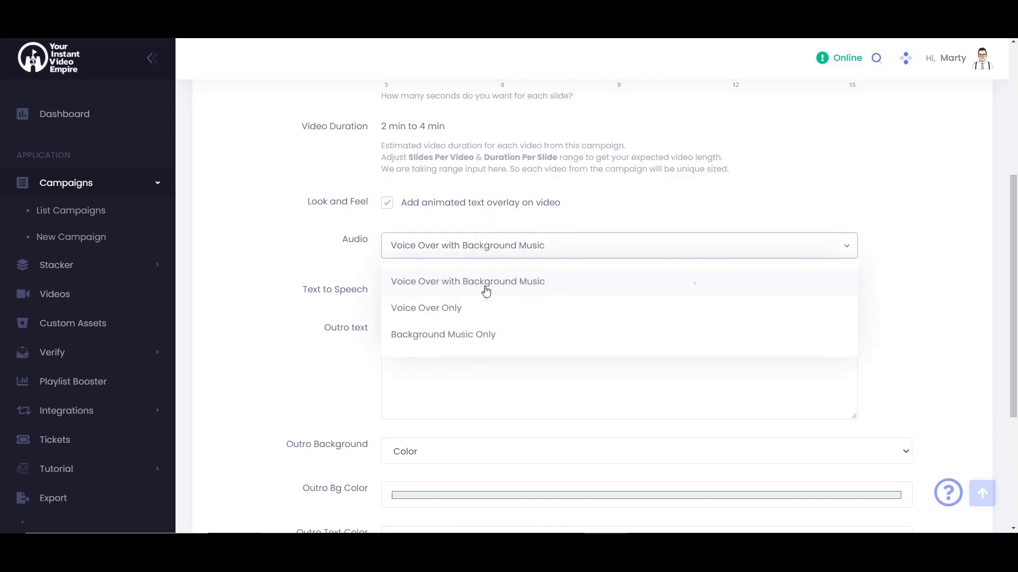
click(491, 334)
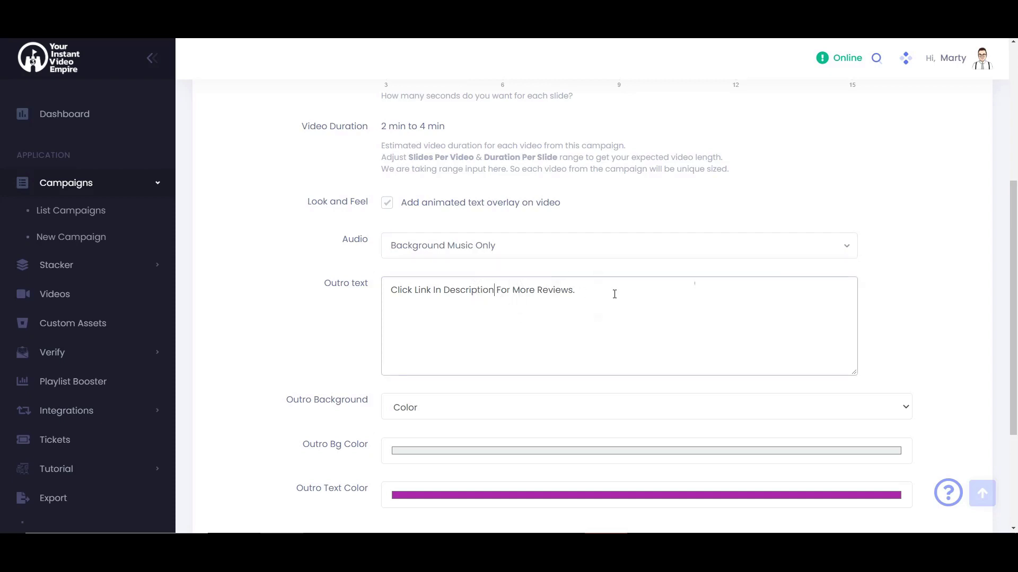
Replace the outro text with "You can purchase this product in the link below"
drag(583, 293, 348, 295)
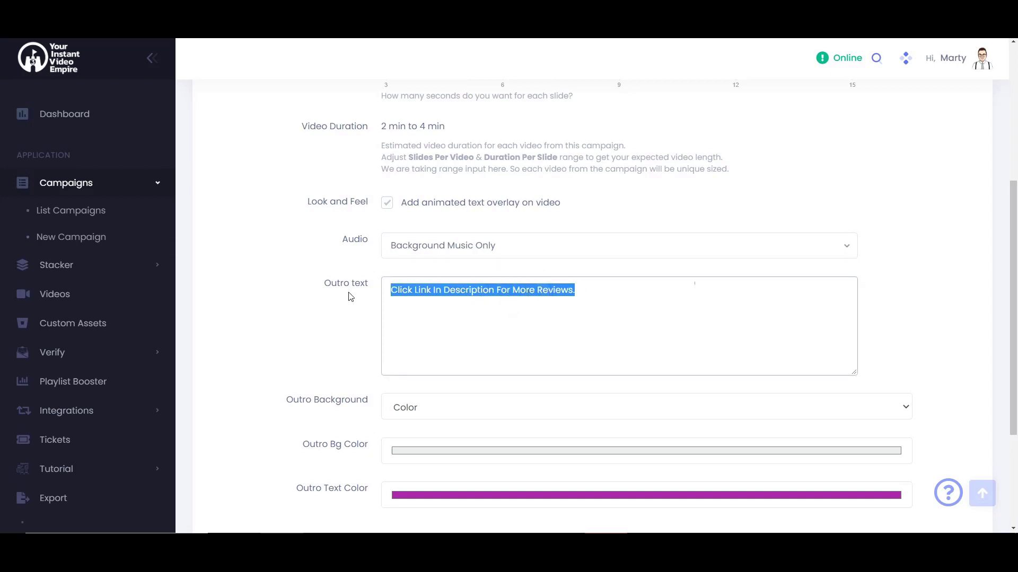
text(You can purchase this vid)
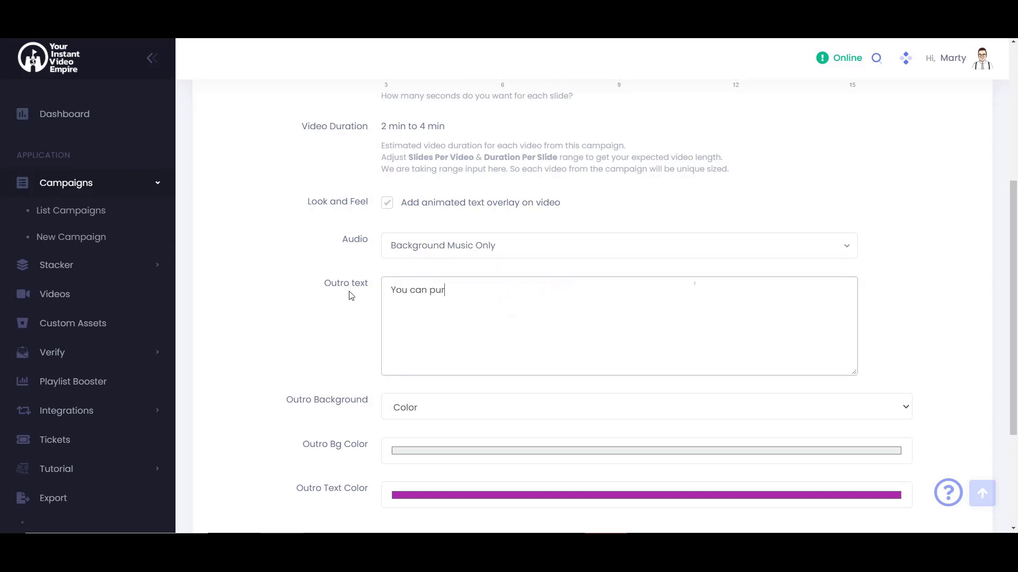
key(BackSpace)
key(BackSpace)
text(product in the lonk)
key(BackSpace)
key(BackSpace)
key(BackSpace)
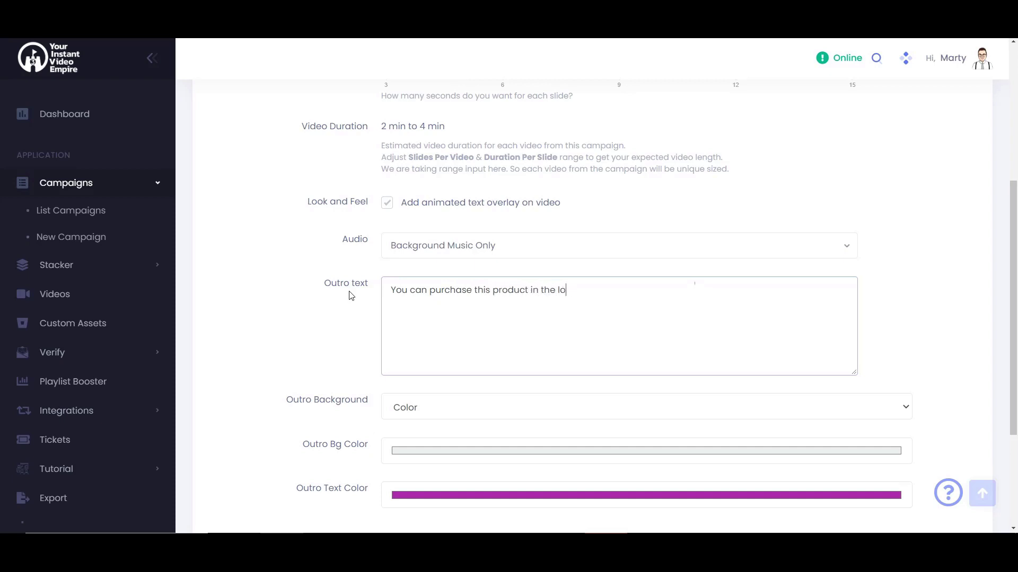
text(ink below)
Set the outro background color to black and its text color to white, and save the customization to proceed to scheduling
scroll(352, 295, down, 3)
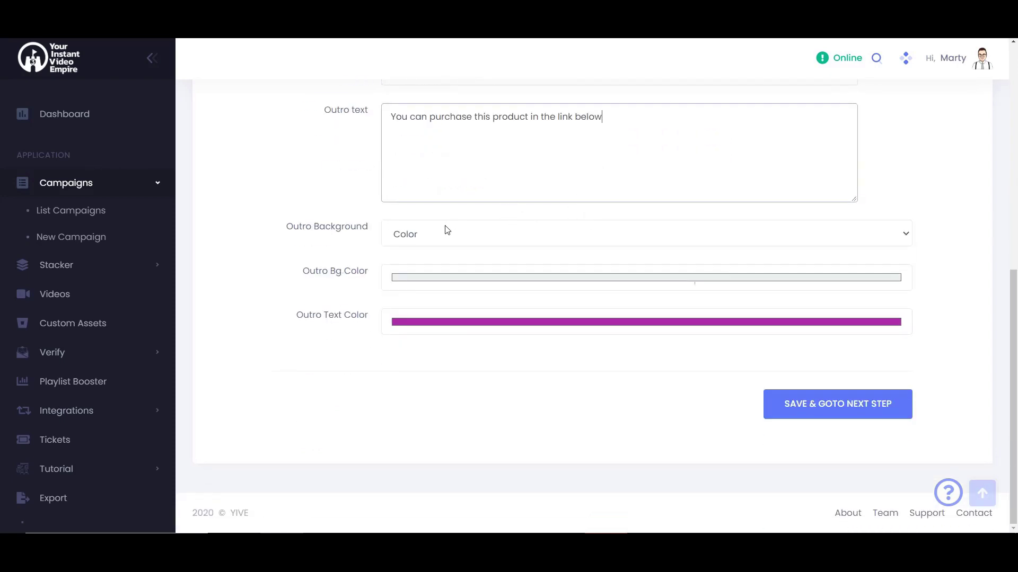
click(456, 277)
drag(474, 329, 345, 414)
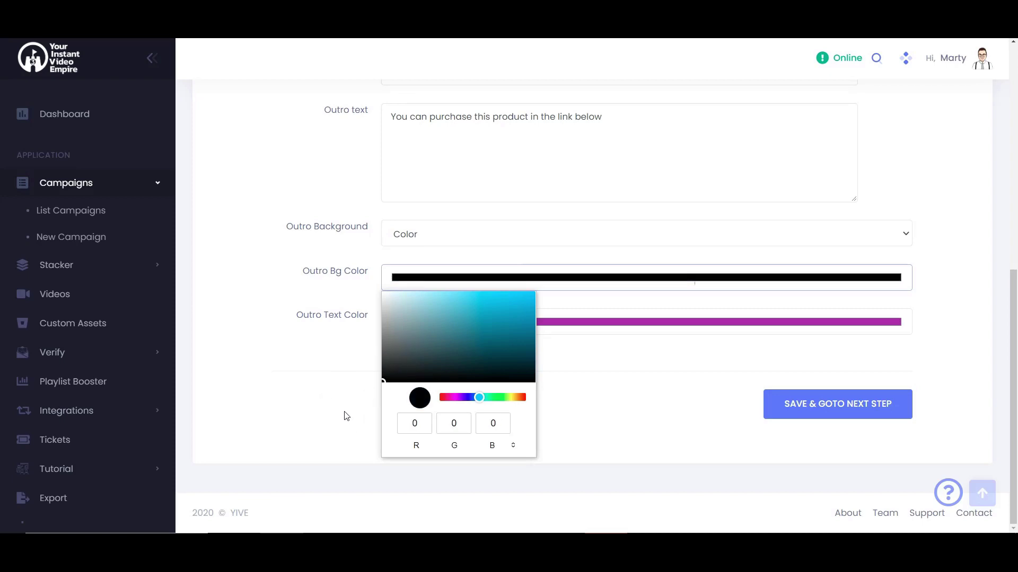
click(423, 322)
drag(421, 375, 297, 325)
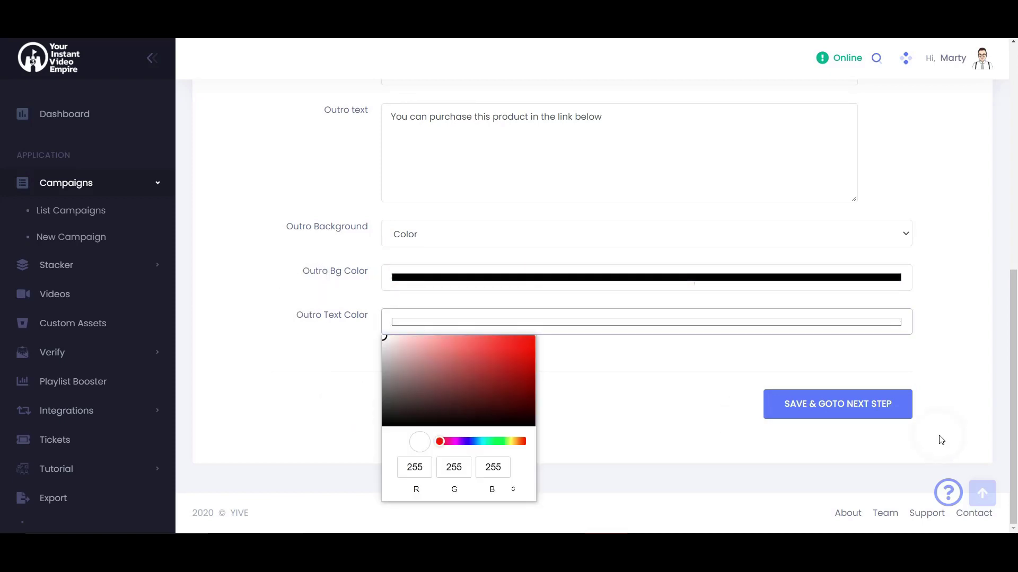
click(672, 415)
click(842, 411)
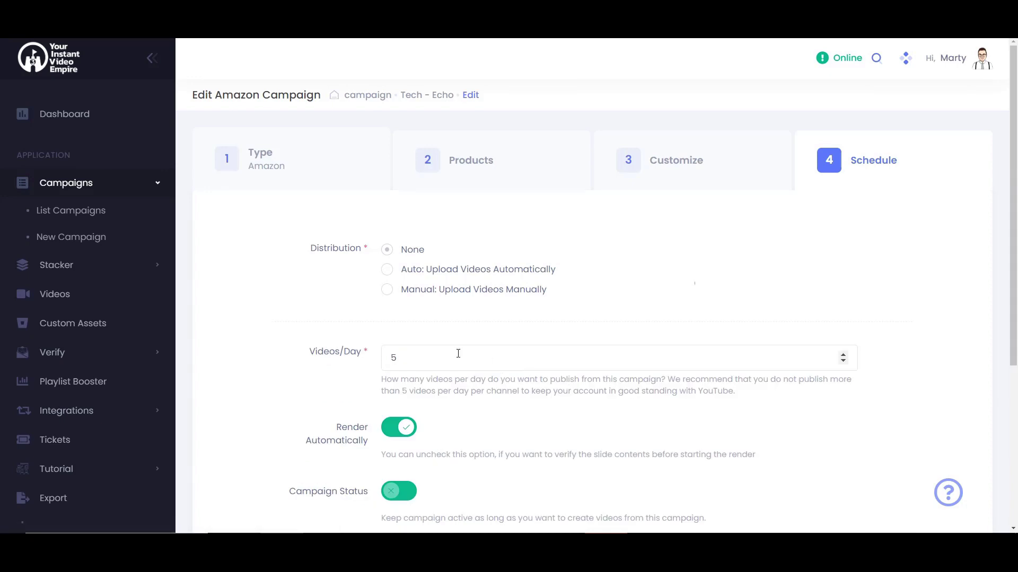
Set distribution to upload videos automatically to the Software Reviews group of YouTube channels
click(409, 272)
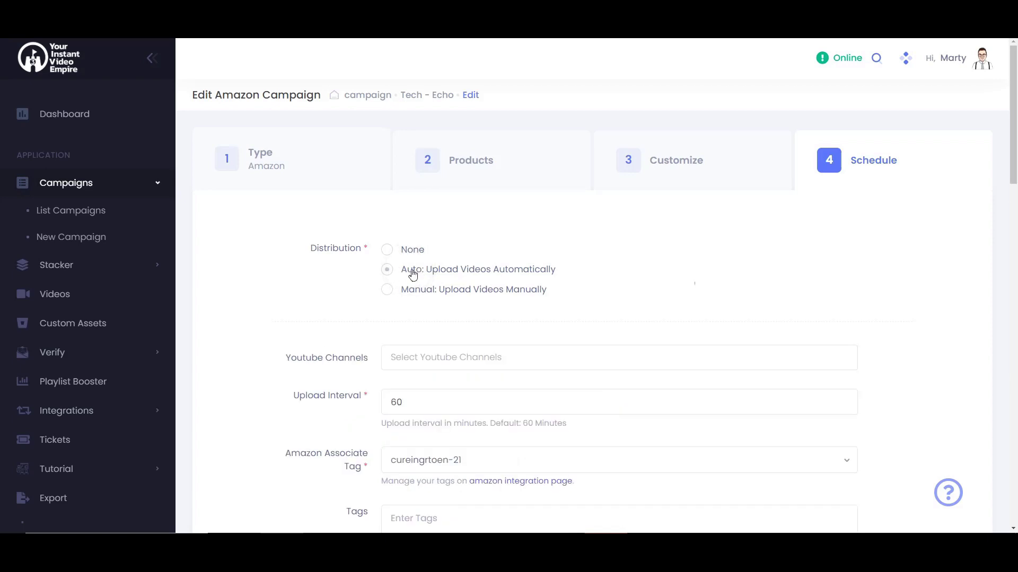
click(562, 355)
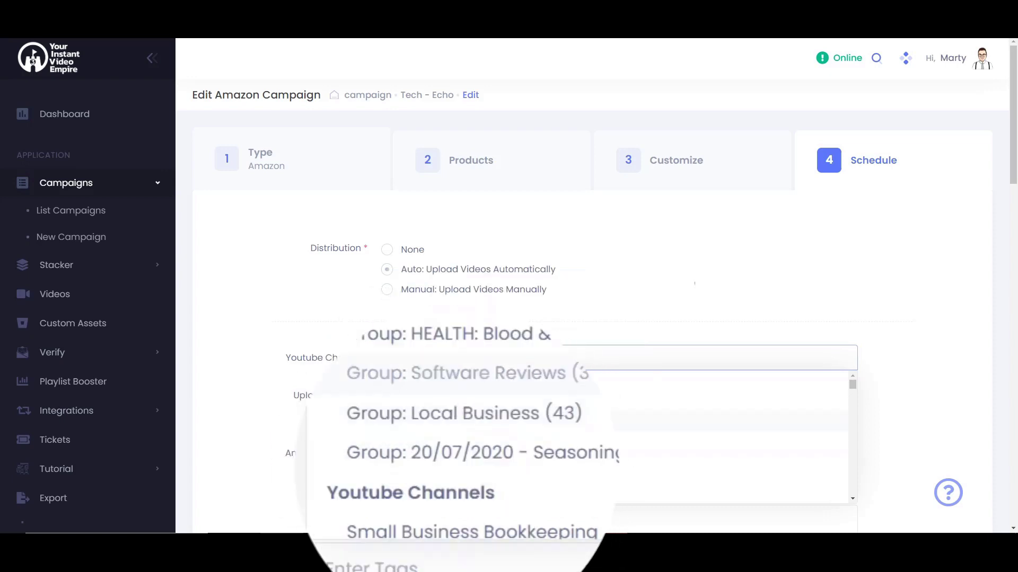
click(586, 421)
Set the campaign's upload interval to 5 minutes
scroll(924, 425, down, 3)
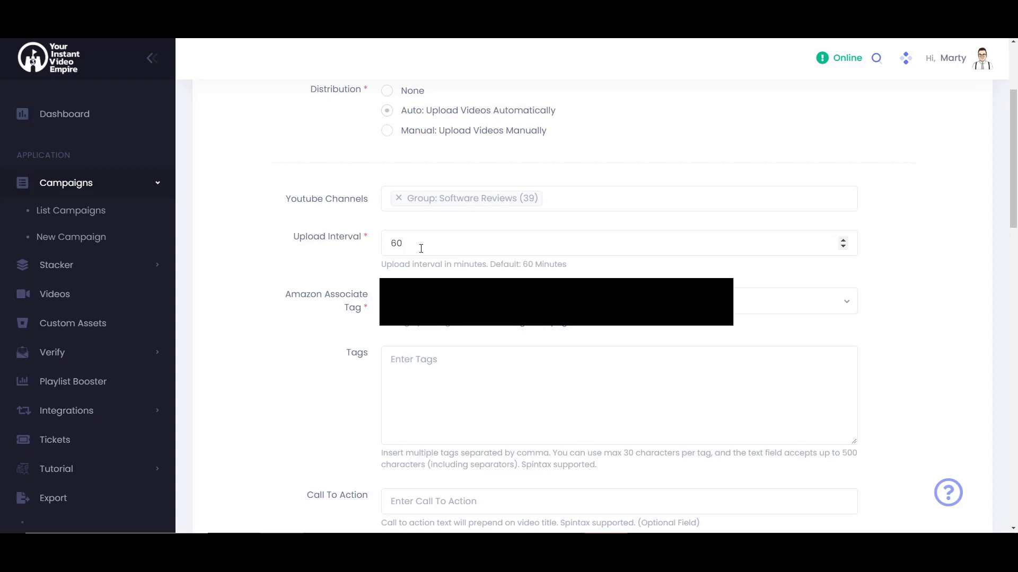
drag(421, 249, 176, 244)
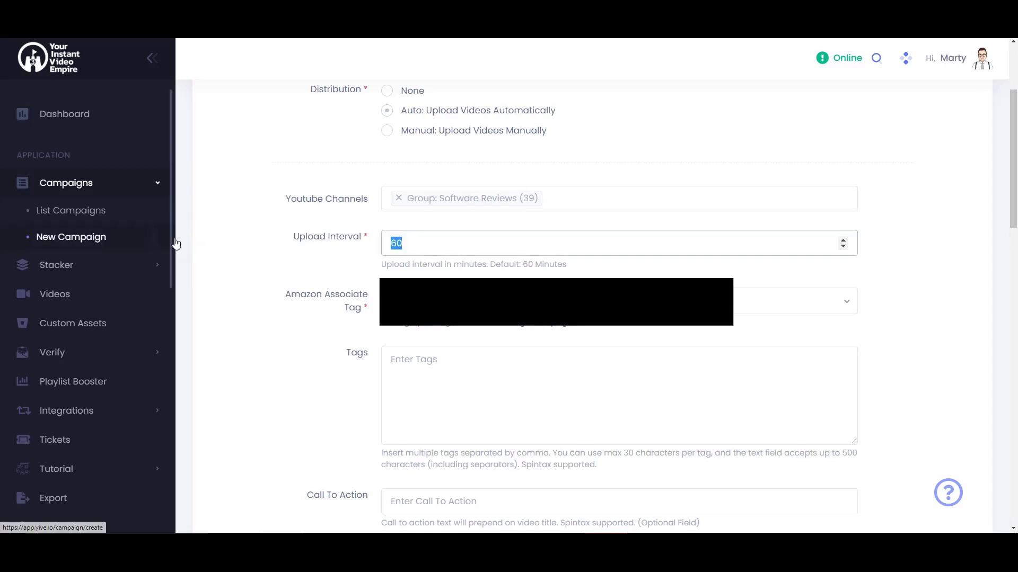
text(5)
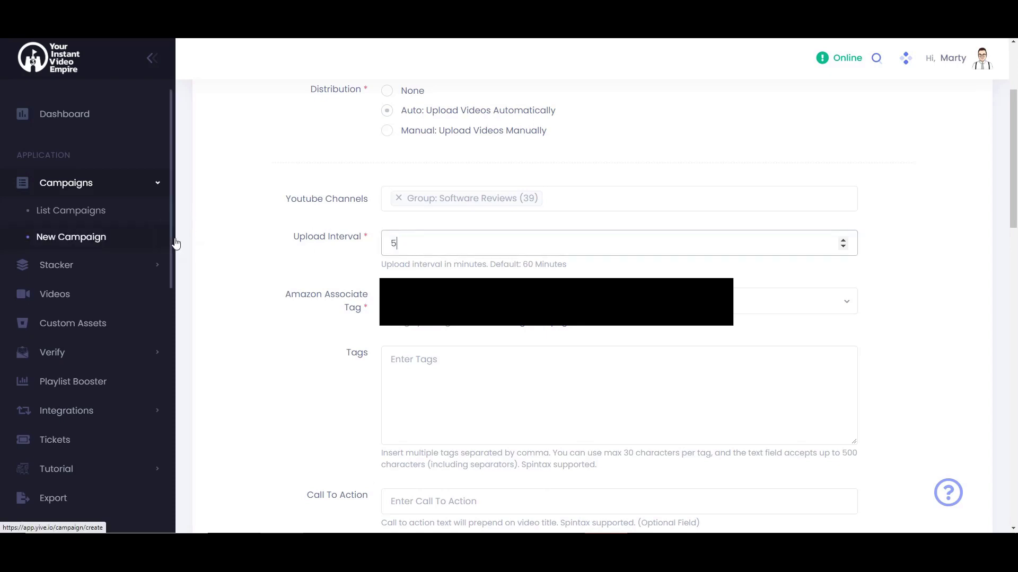
click(915, 236)
Add the video tags "echo dot, echo dot review" and check the character limits given for tags
scroll(925, 239, down, 2)
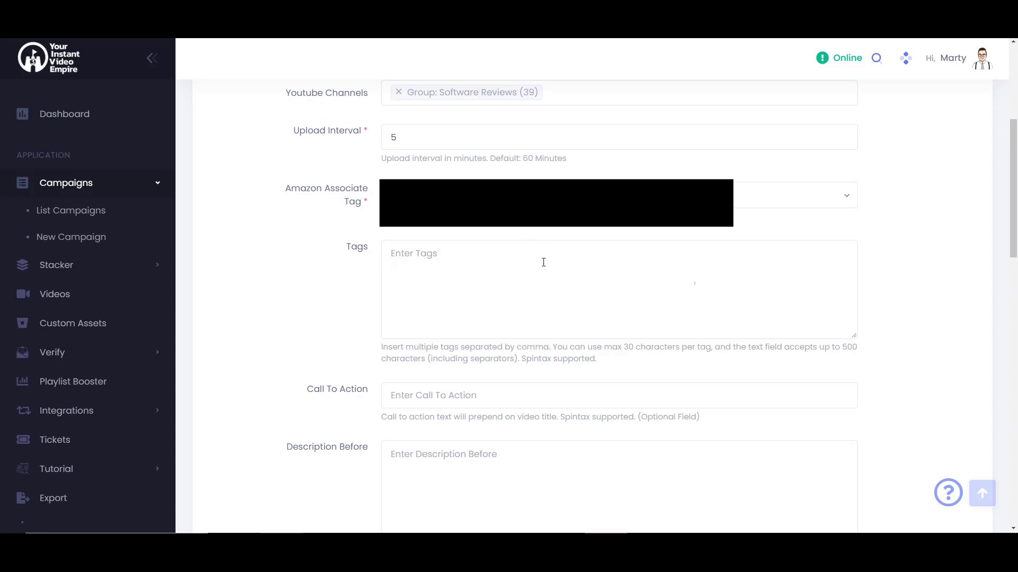
scroll(427, 175, down, 2)
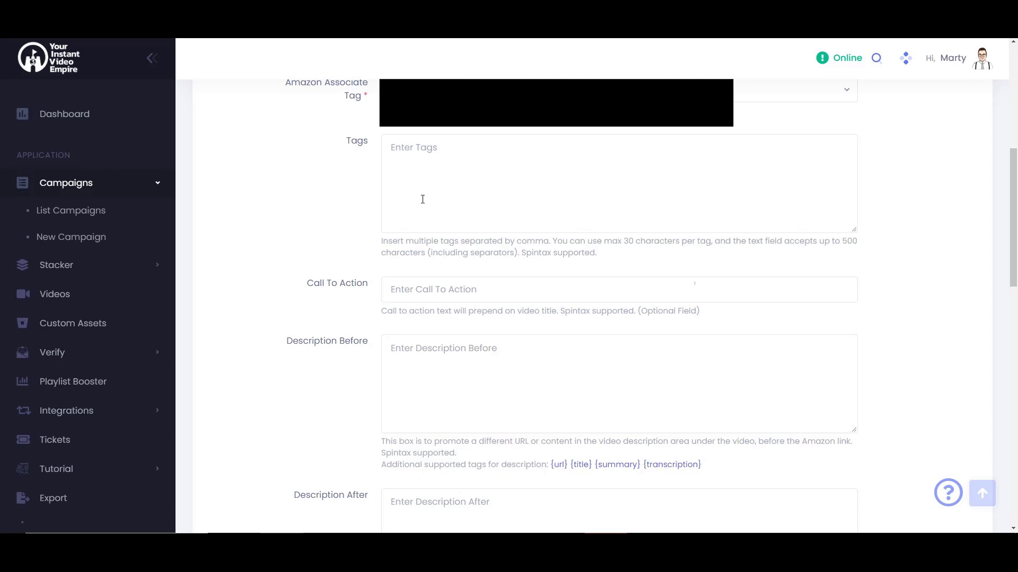
click(445, 204)
text(echo)
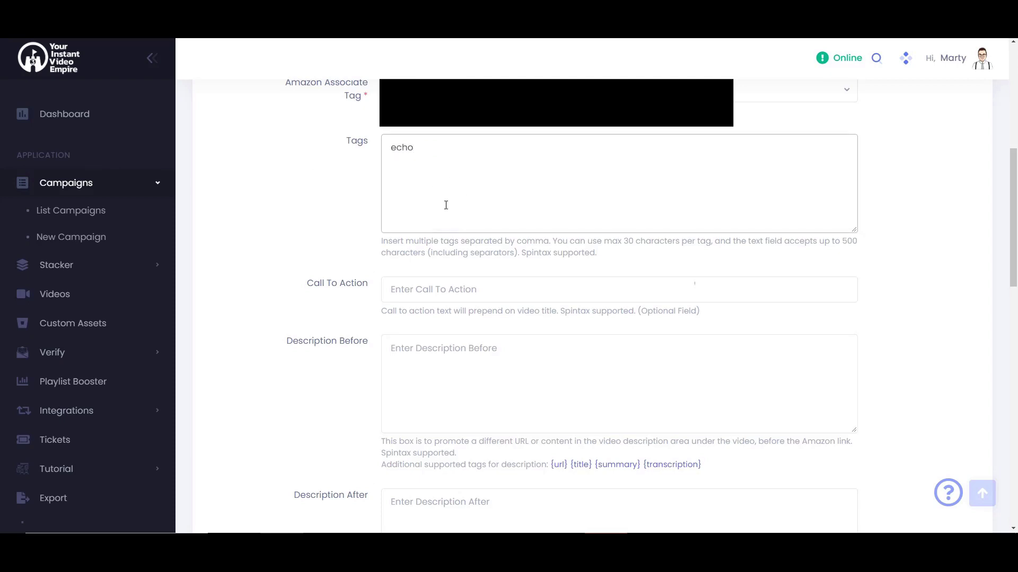
text( dot, echo dot review)
drag(624, 242, 695, 243)
click(691, 253)
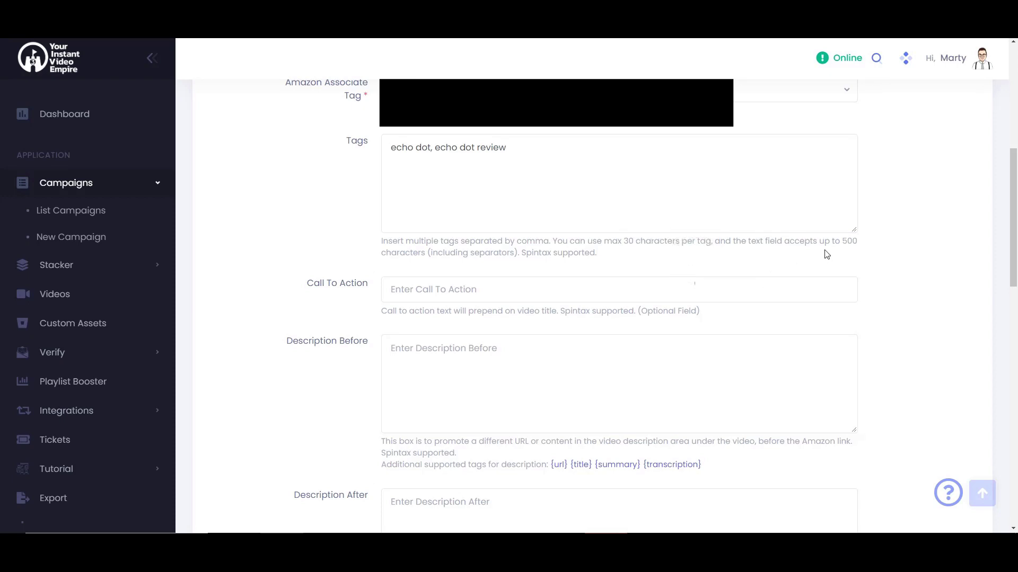
drag(825, 241, 842, 243)
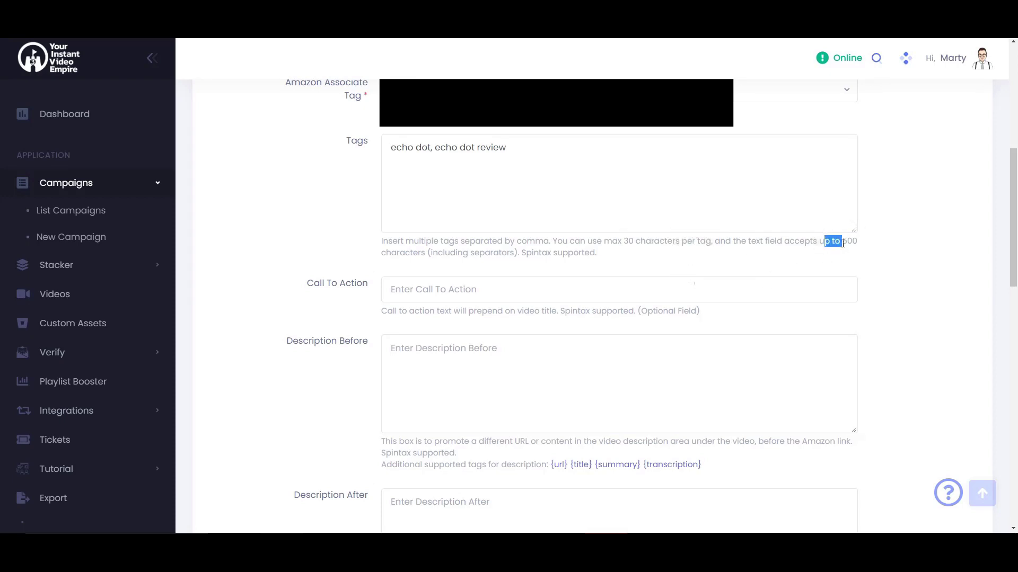
triple_click(495, 250)
click(681, 250)
Fill the Description Before text with the placeholders "{url} - {title}"
scroll(526, 354, down, 1)
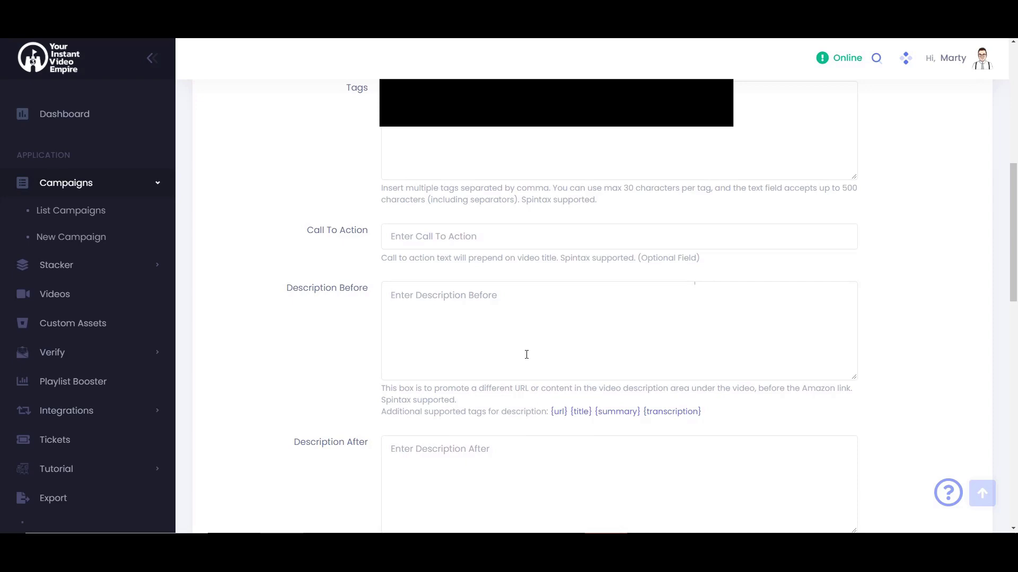
scroll(524, 350, down, 1)
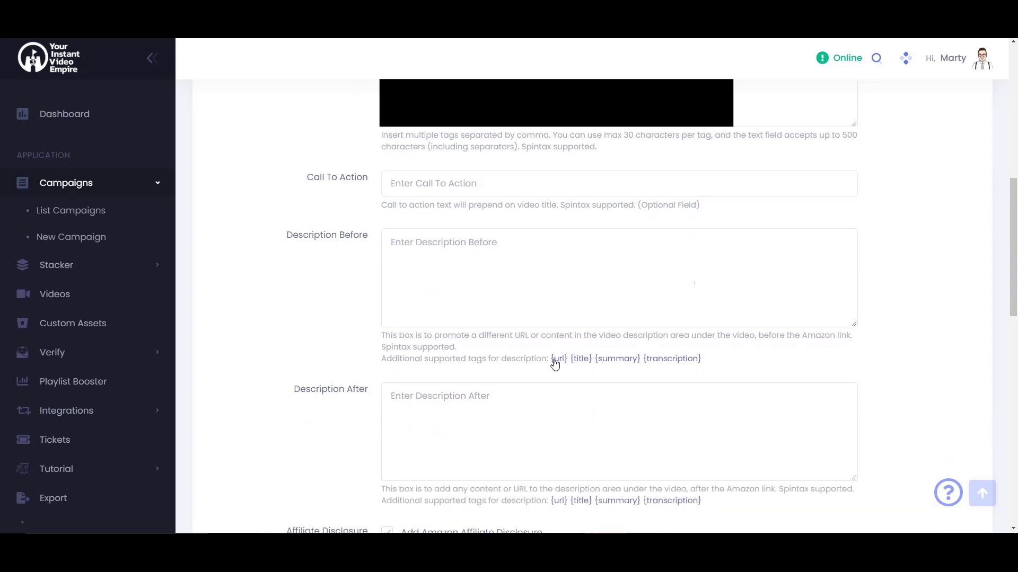
click(555, 362)
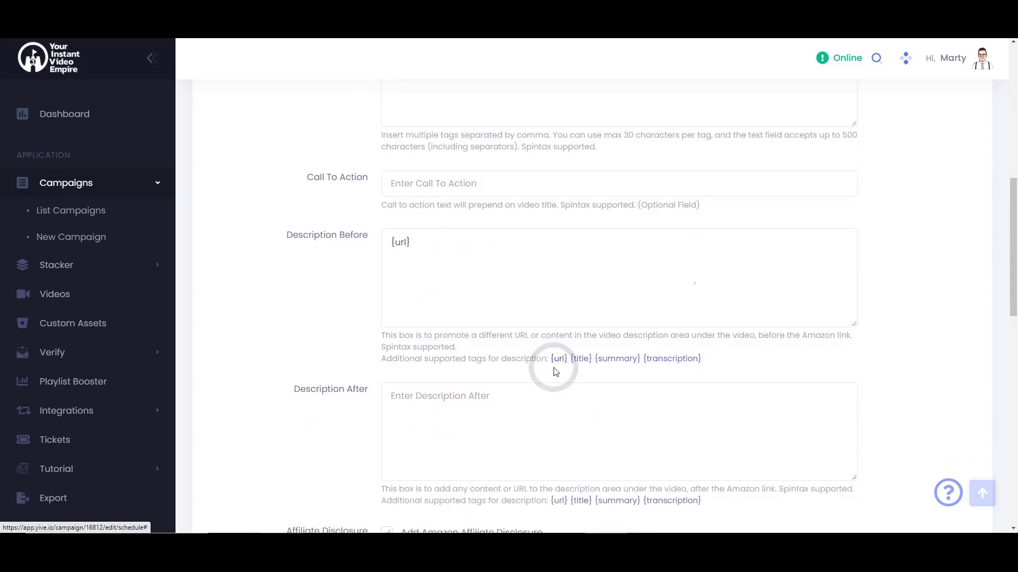
click(422, 243)
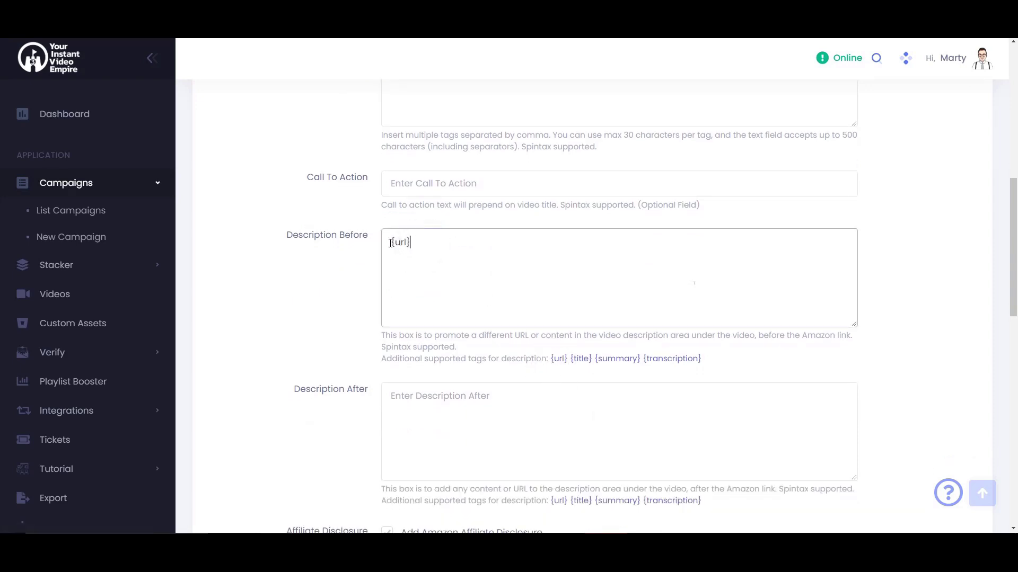
click(581, 359)
click(503, 251)
key(Return)
click(410, 275)
Insert the {summary} placeholder into the Description After text
click(466, 424)
scroll(625, 340, down, 2)
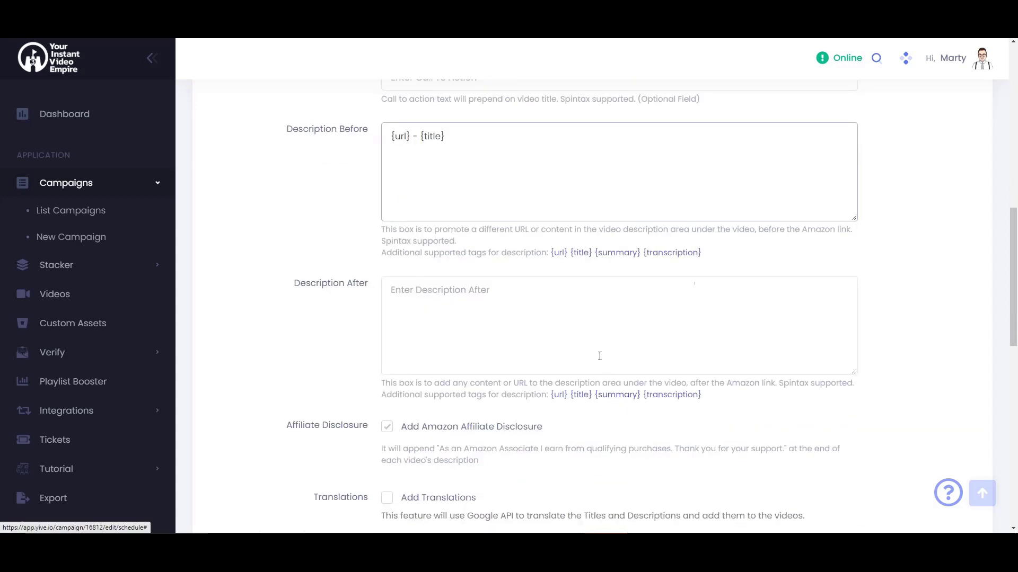
click(617, 395)
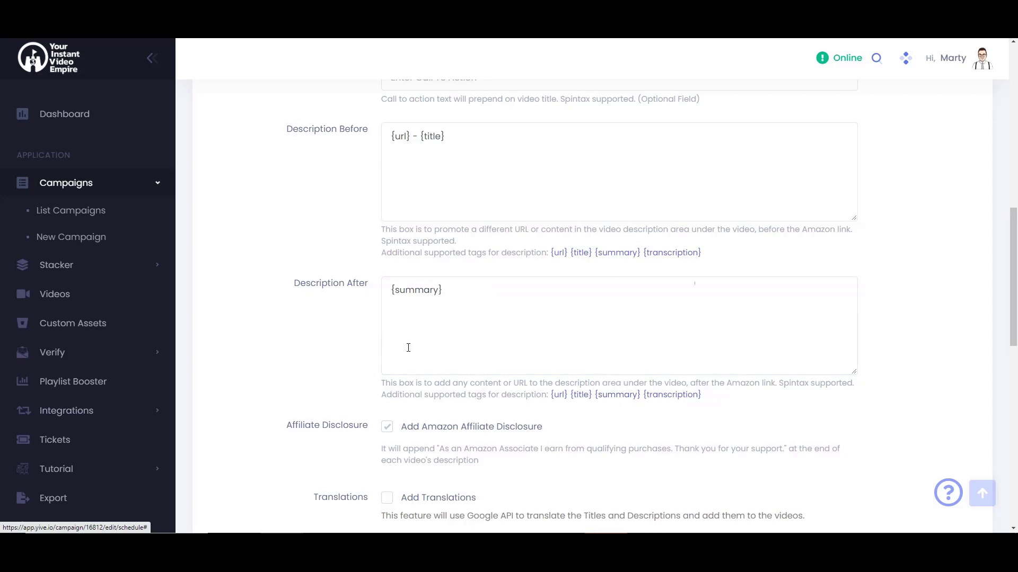
Append the placeholders "{title} - {url}" to the Description After text, one blank line below {summary}
click(582, 331)
key(Return)
key(Return)
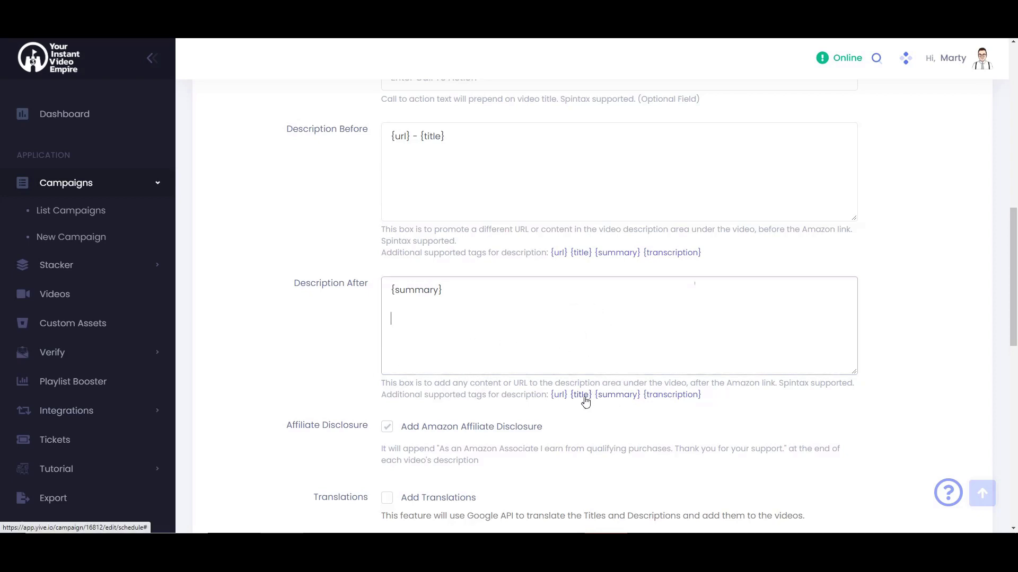
click(581, 394)
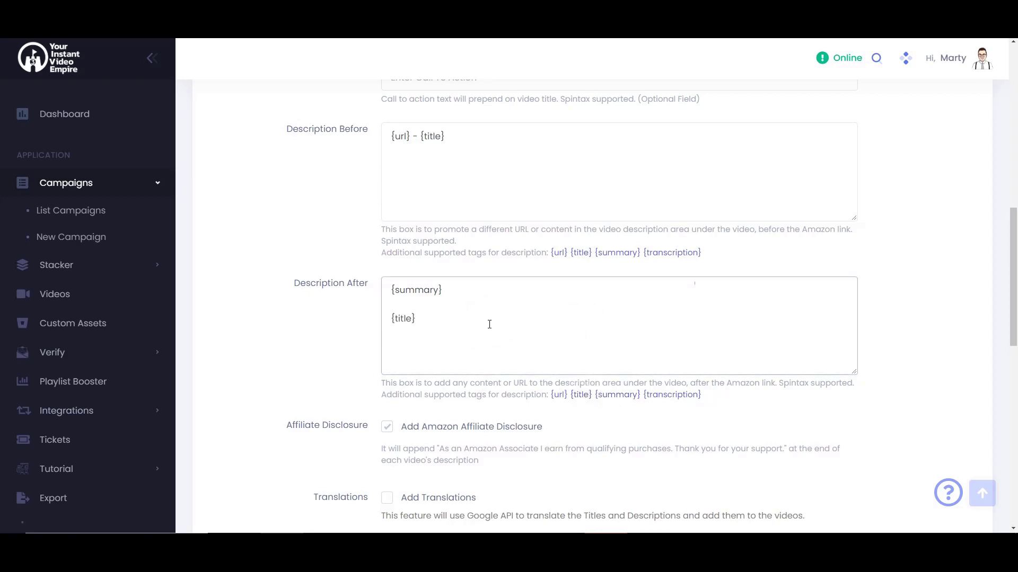
text(-)
click(558, 395)
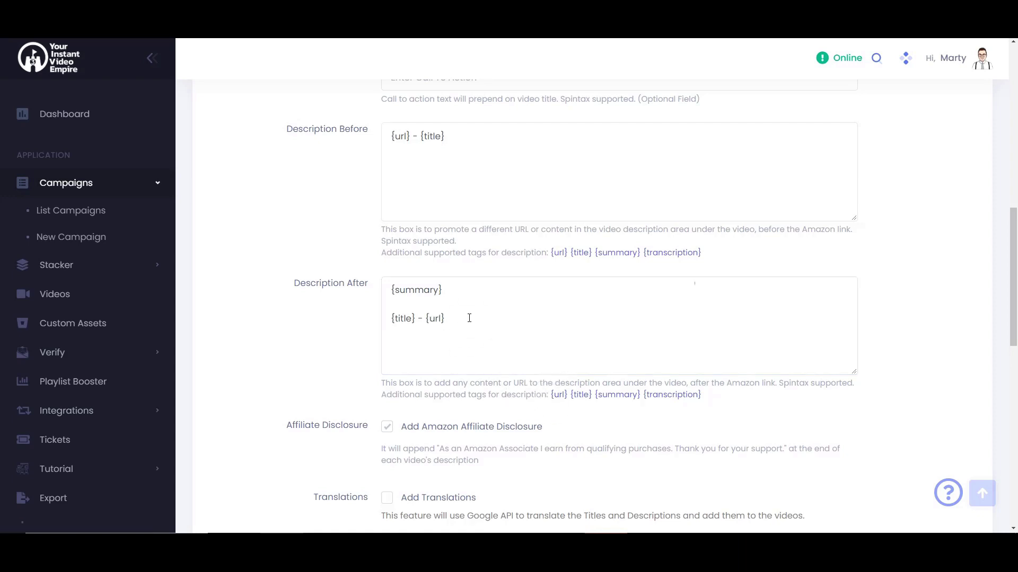
Enable Add Translations for the campaign's titles and descriptions with all listed languages selected
scroll(502, 302, down, 3)
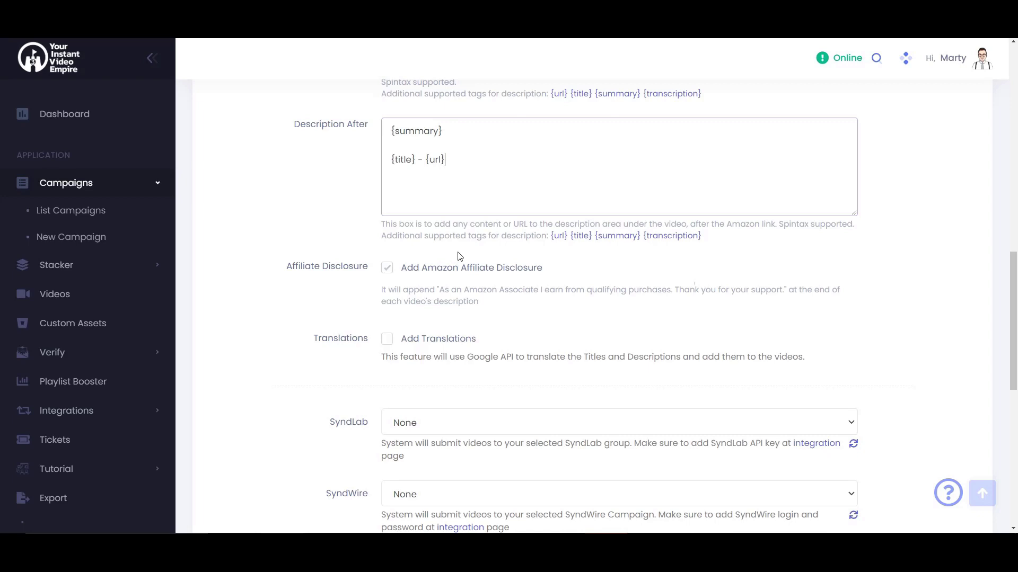
scroll(464, 267, down, 1)
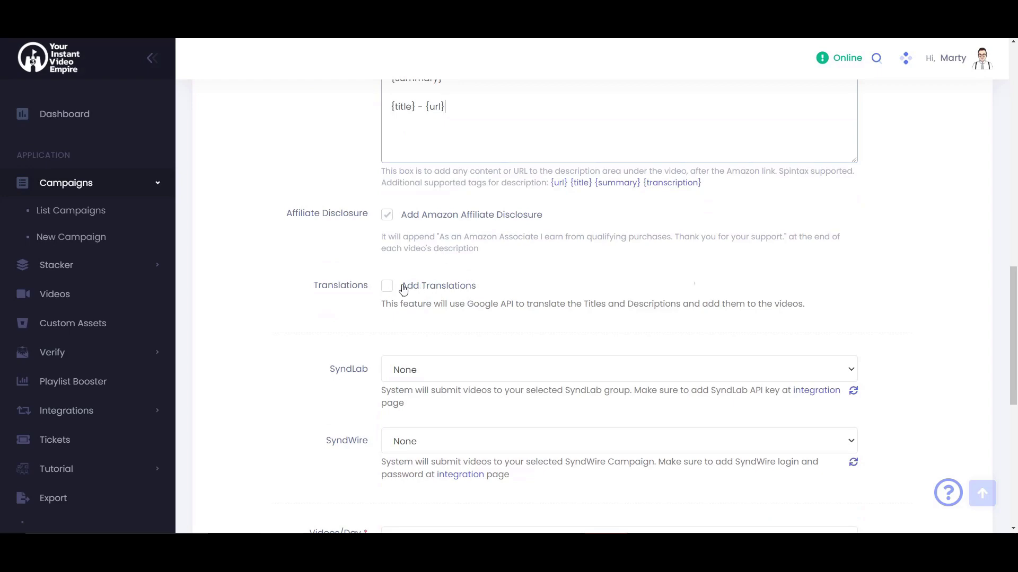
click(403, 288)
scroll(530, 237, down, 1)
click(533, 232)
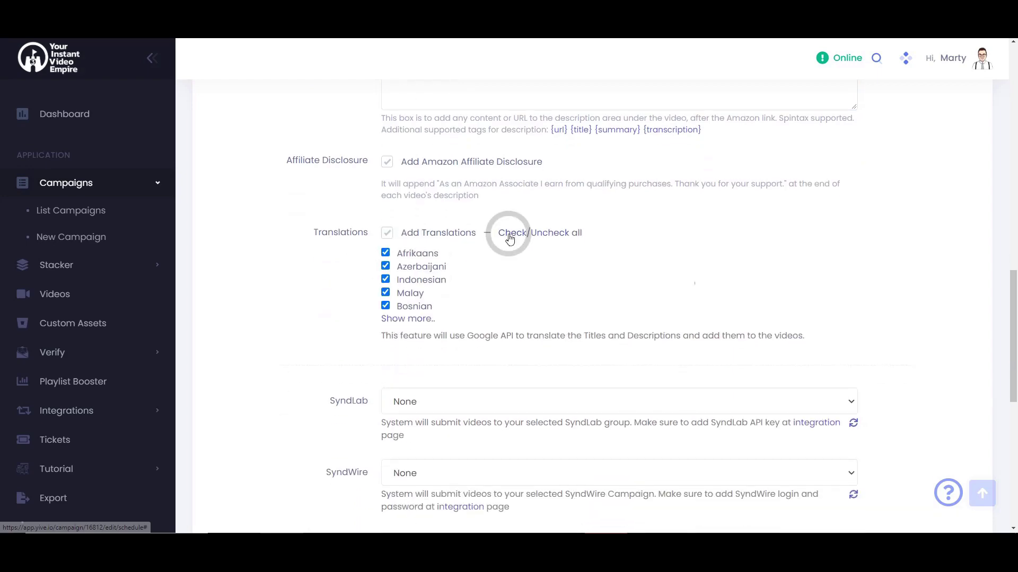
Check the number of channels in the selected YouTube group and set the campaign's videos per day to 39
scroll(510, 245, down, 1)
scroll(496, 245, down, 2)
scroll(428, 143, down, 2)
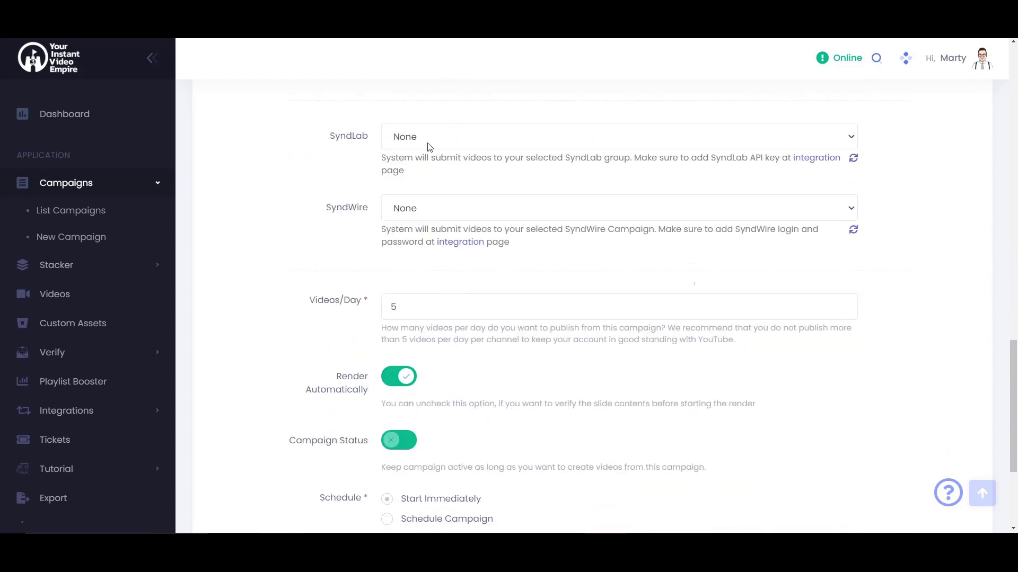
scroll(424, 159, down, 2)
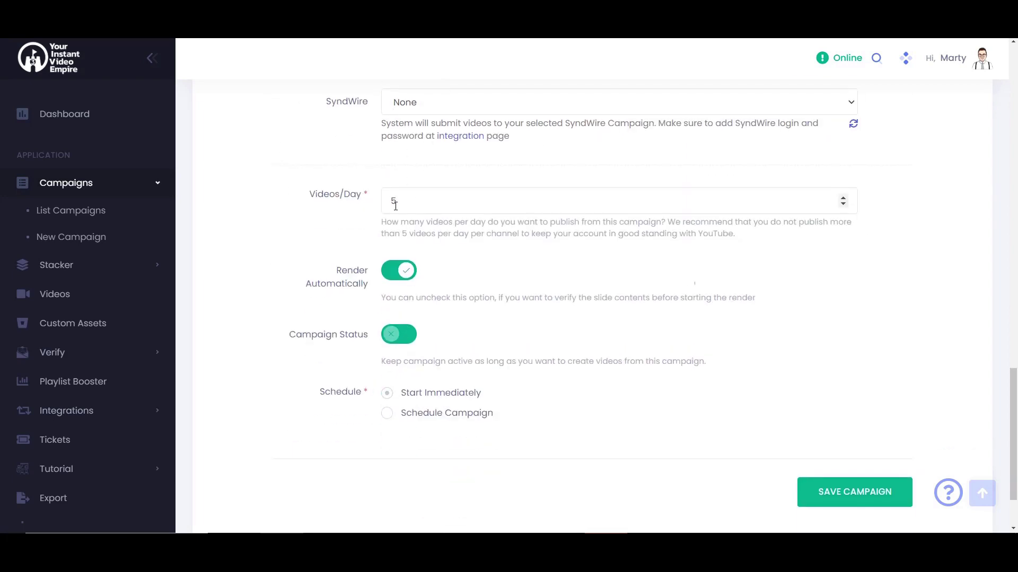
scroll(363, 212, up, 15)
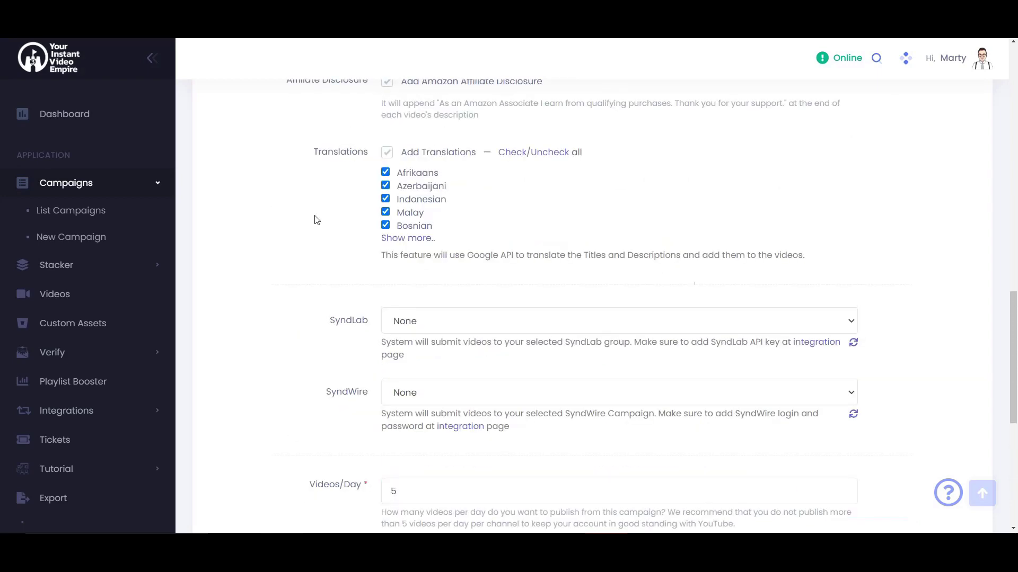
scroll(465, 216, up, 3)
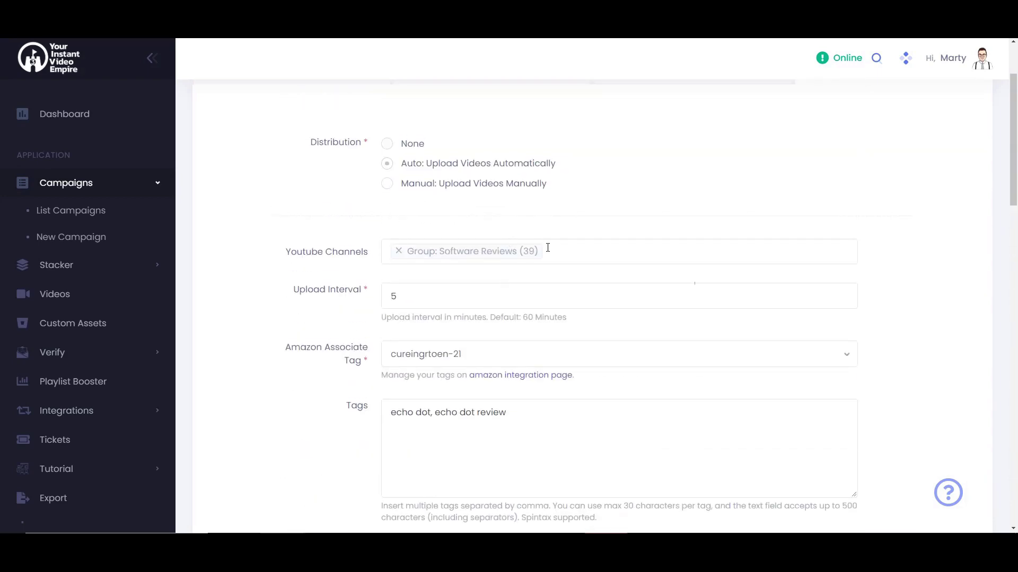
scroll(544, 244, down, 6)
scroll(539, 243, down, 12)
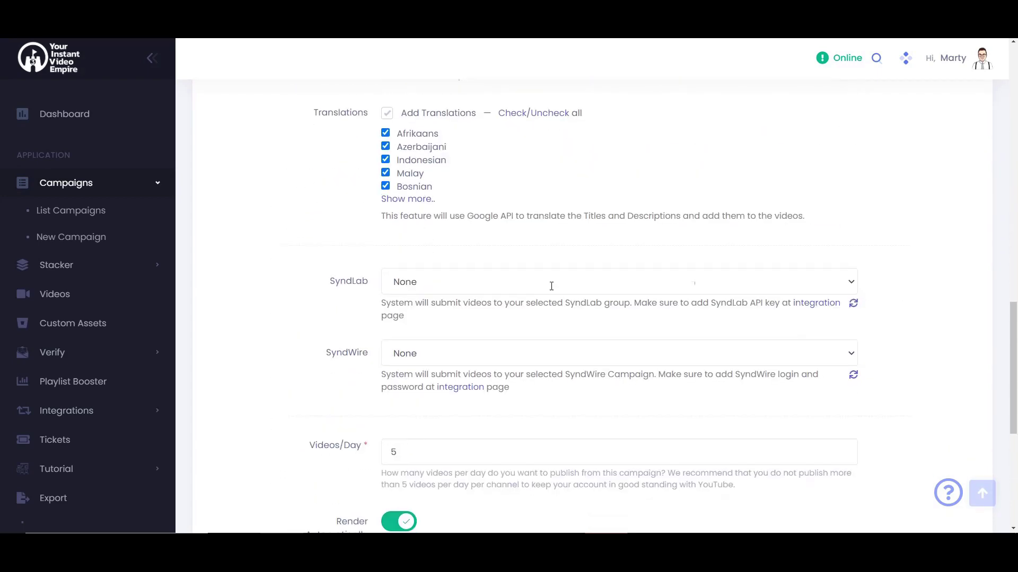
double_click(439, 361)
text(39)
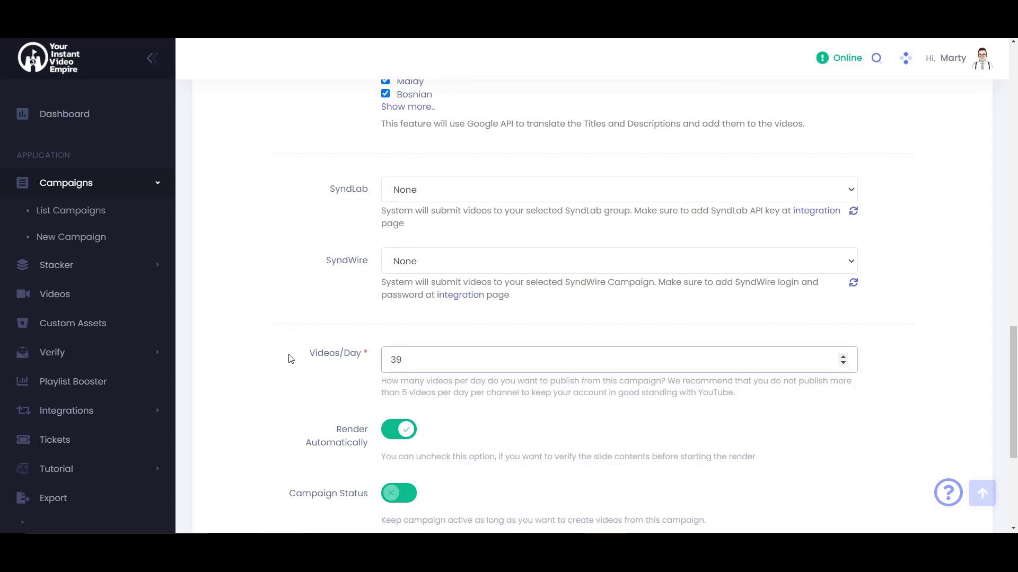
Save the campaign with its schedule left on Start Immediately
scroll(291, 360, down, 3)
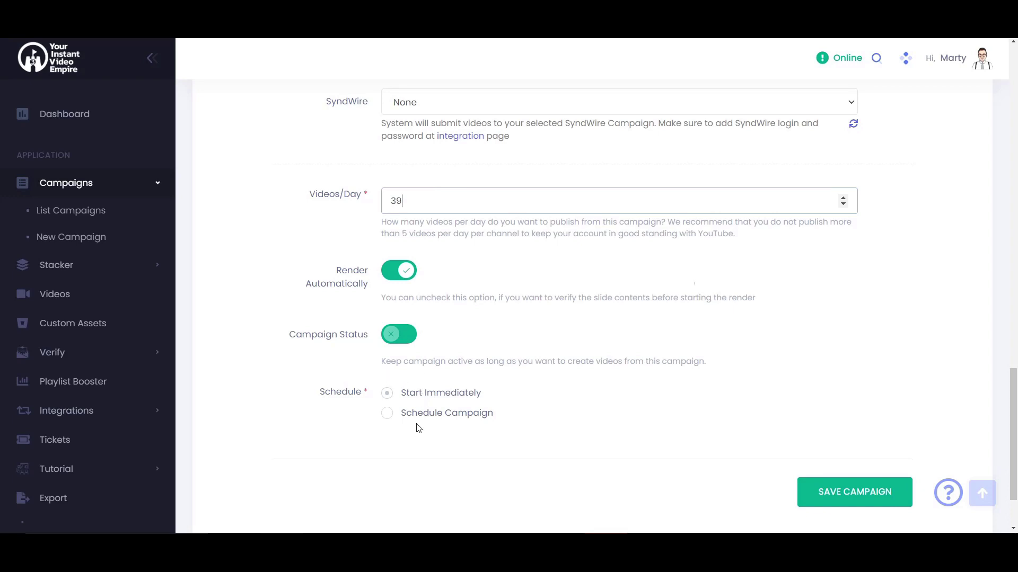
scroll(824, 420, down, 2)
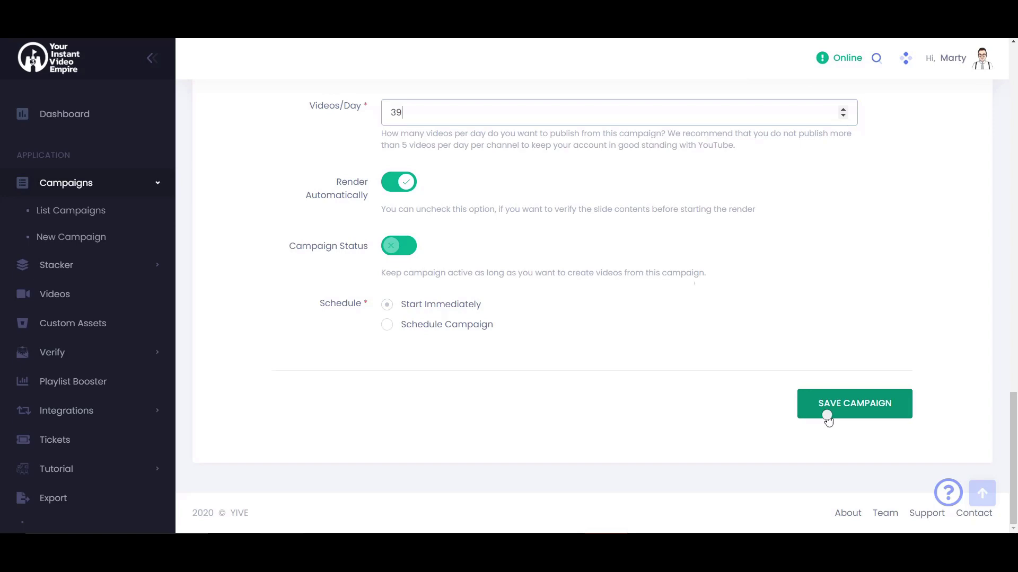
click(828, 420)
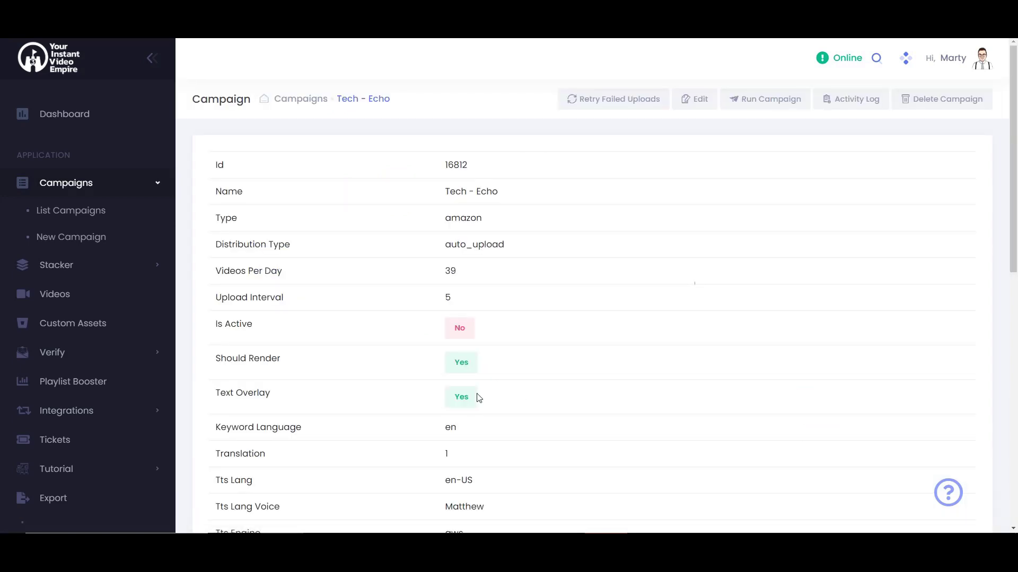
Review the saved Tech - Echo campaign's settings, including its active status, and its video list
triple_click(311, 324)
scroll(490, 378, down, 6)
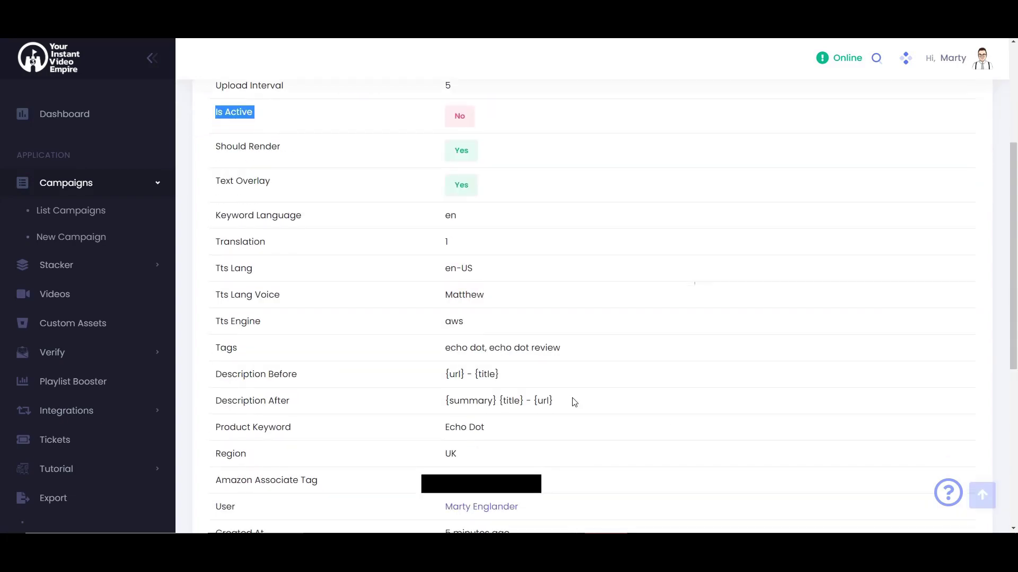
scroll(563, 147, down, 5)
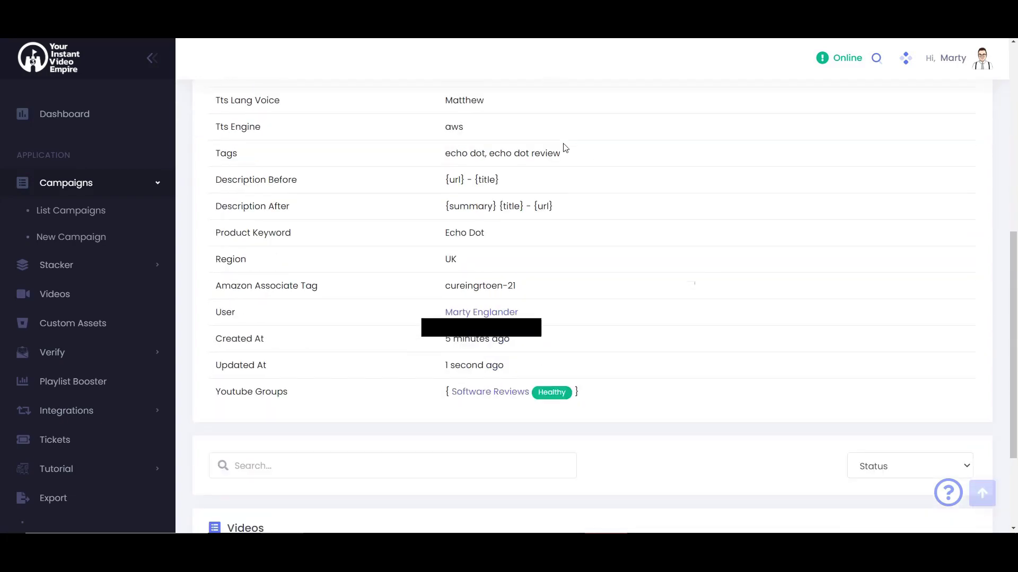
scroll(848, 223, up, 1)
scroll(795, 231, up, 10)
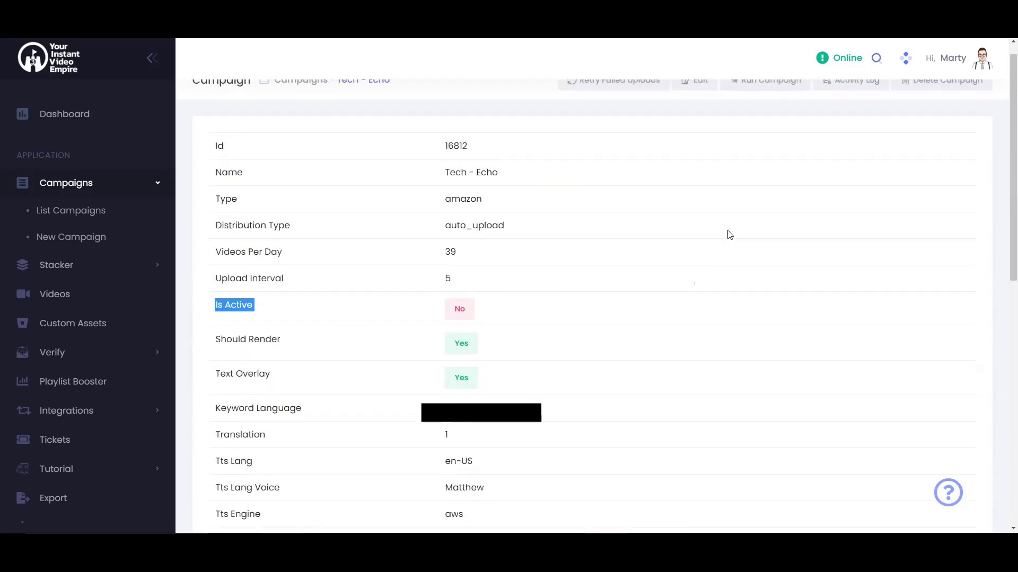
scroll(699, 211, down, 10)
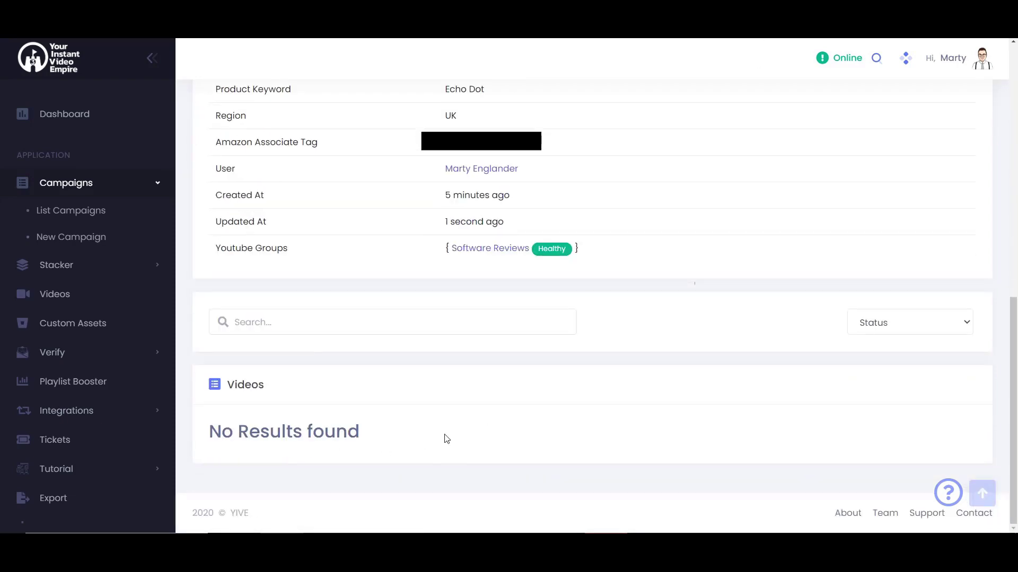
scroll(461, 436, up, 10)
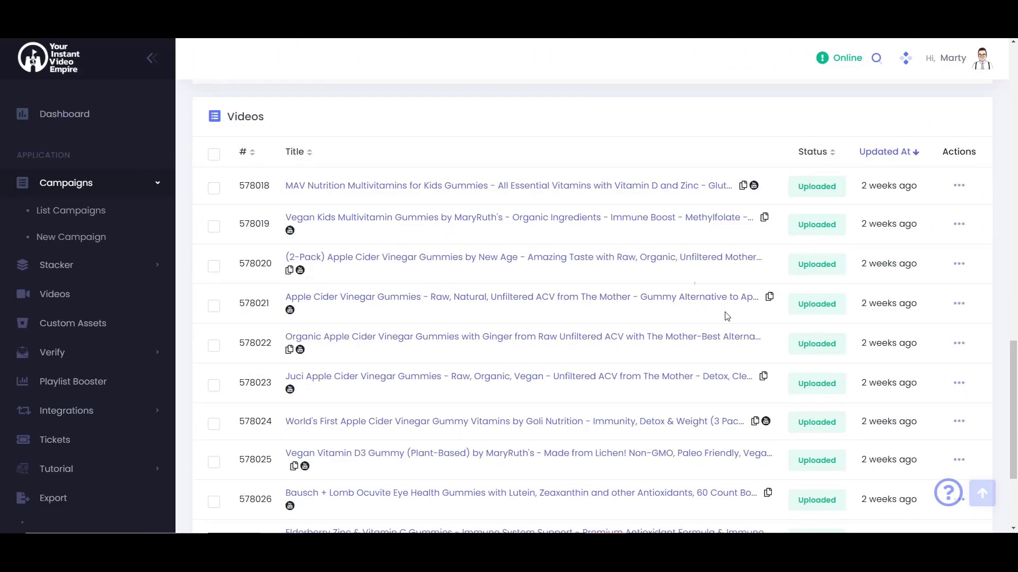
Browse the Oral B campaign's uploaded videos and open the Elderberry Zinc & Vitamin C Gummies video
scroll(764, 318, up, 3)
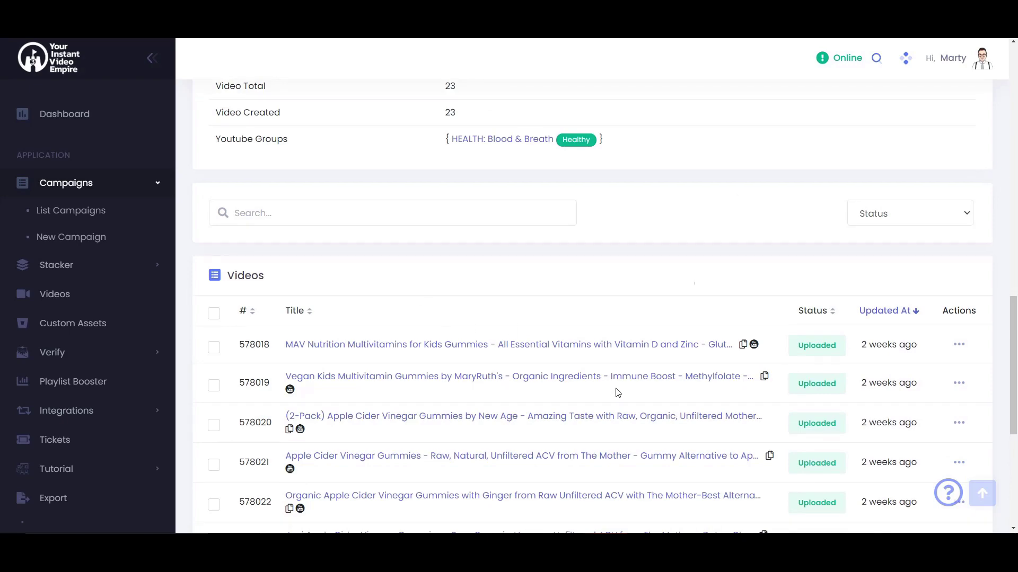
scroll(617, 392, down, 2)
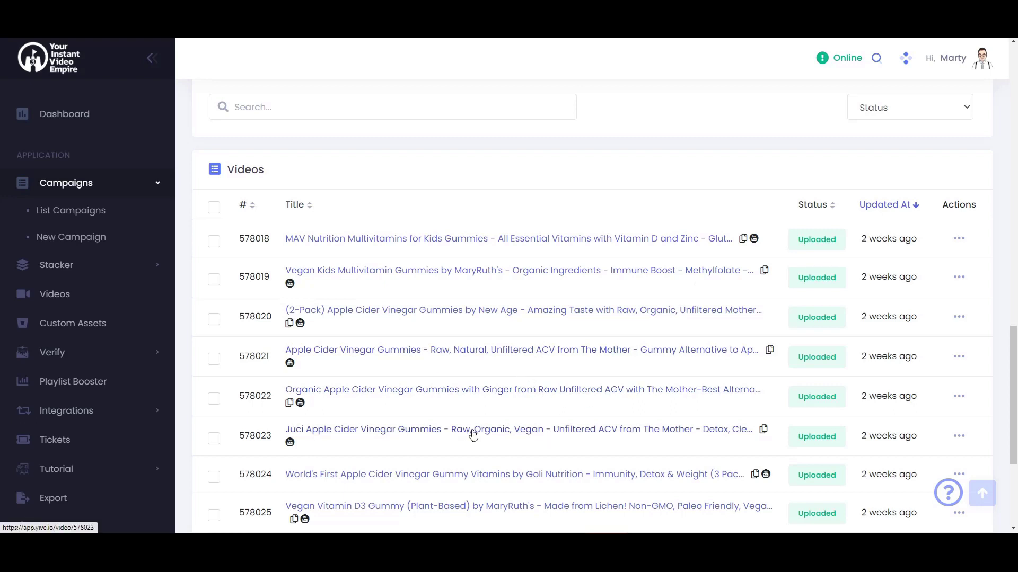
scroll(472, 436, down, 2)
scroll(474, 439, down, 3)
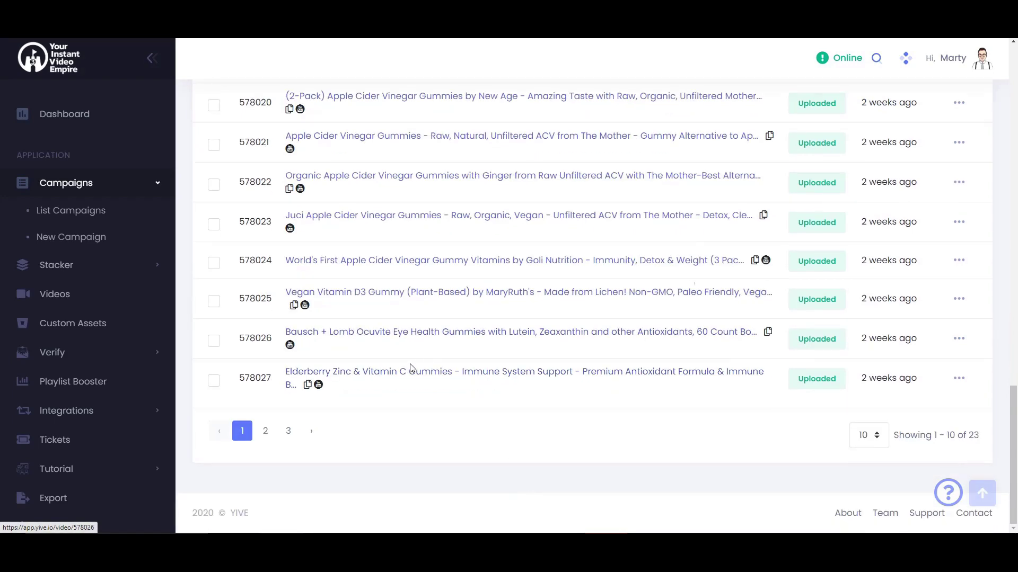
click(413, 376)
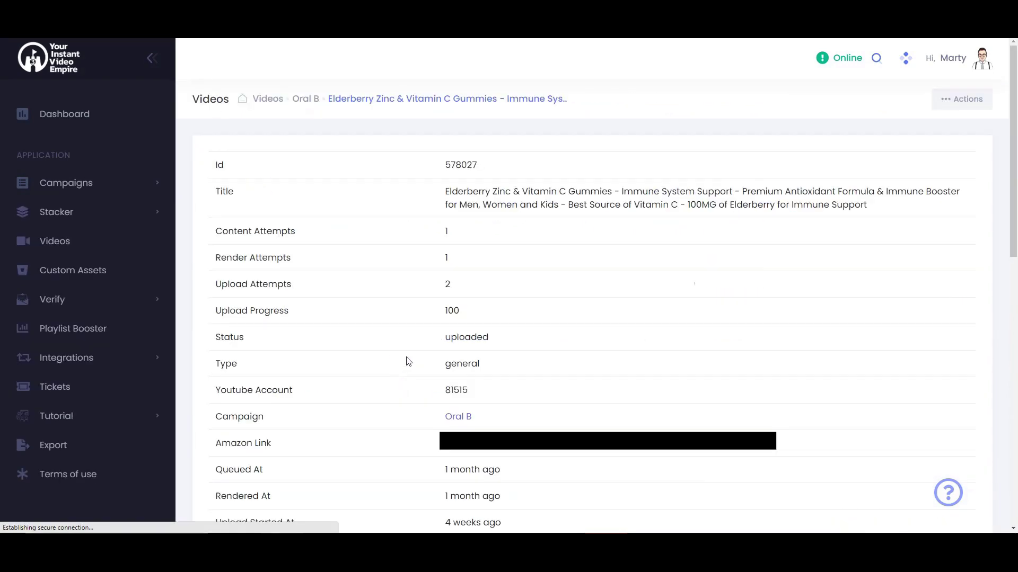
Examine the video's details, including its title, upload status, Amazon link and YouTube channel information
scroll(470, 374, down, 3)
scroll(470, 374, down, 2)
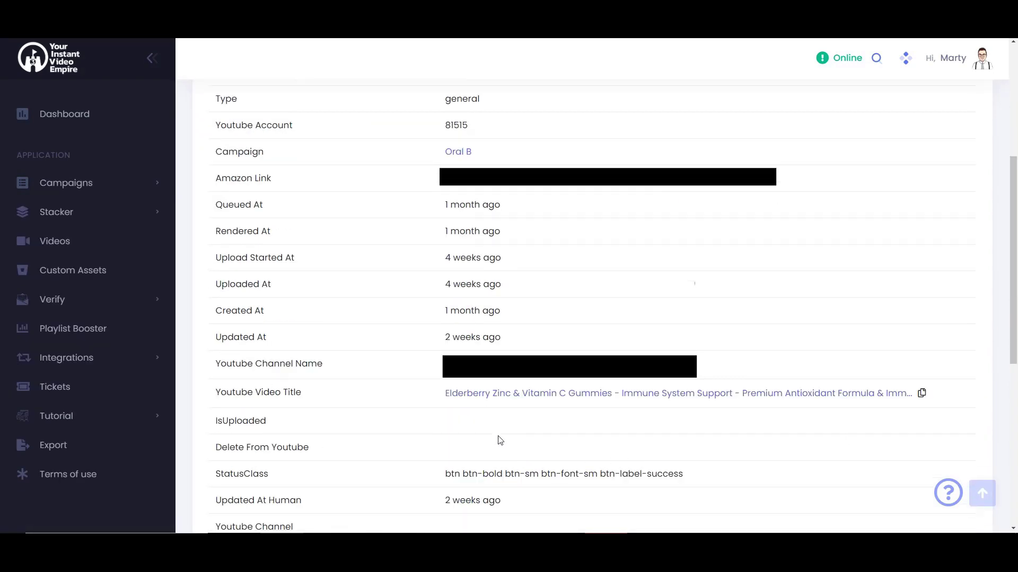
scroll(464, 395, up, 1)
scroll(464, 395, up, 5)
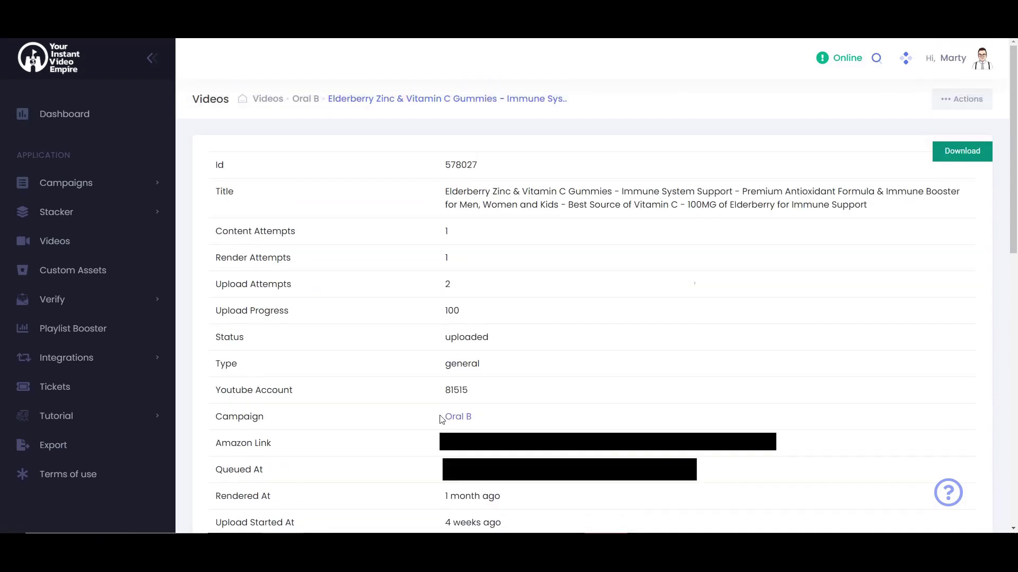
triple_click(722, 192)
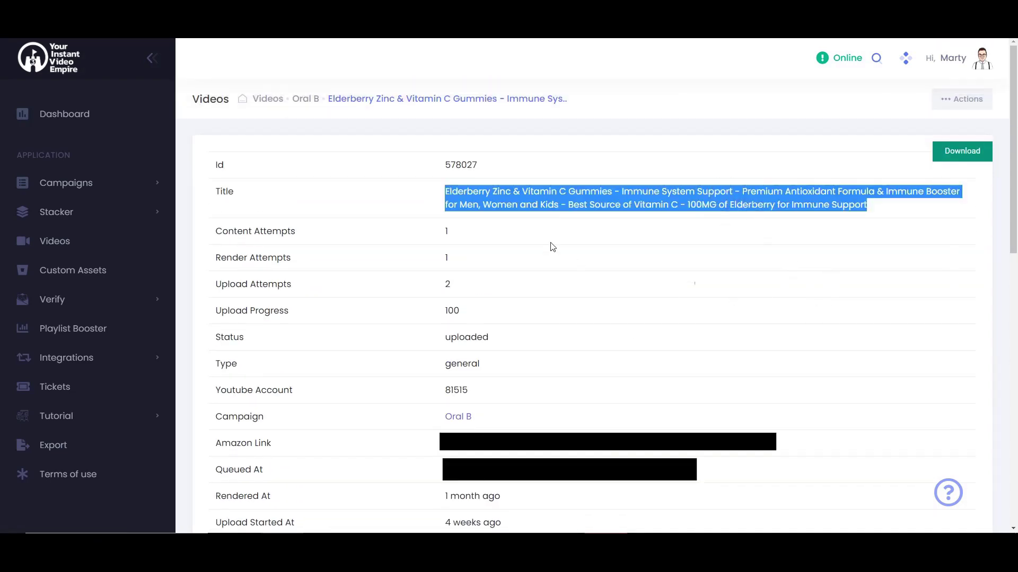
scroll(583, 275, down, 2)
click(470, 204)
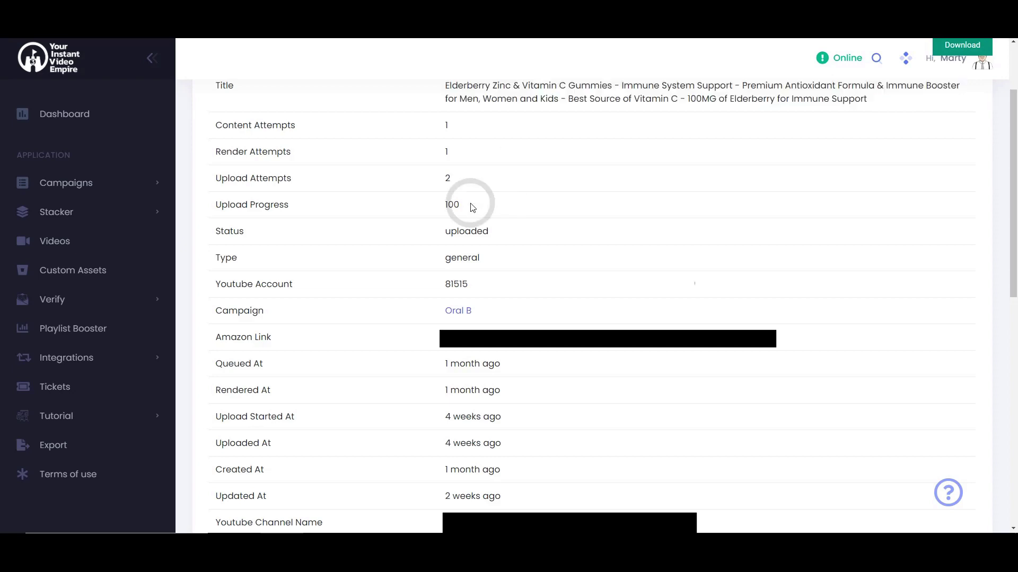
scroll(514, 196, down, 1)
scroll(550, 217, down, 2)
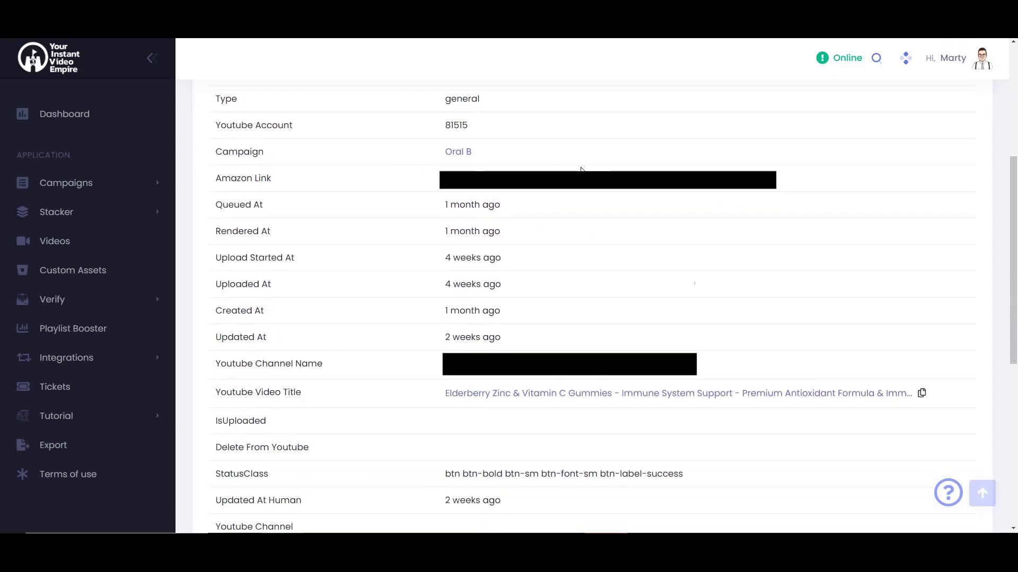
drag(450, 178, 609, 216)
click(607, 288)
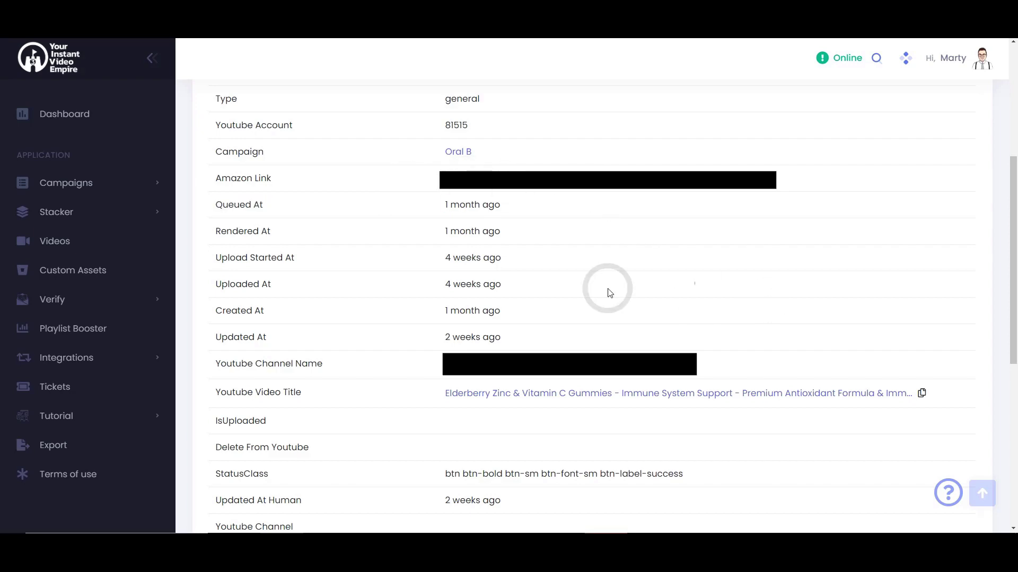
Play the rendered gummies review video embedded below its details, and pause it after watching a sample
scroll(538, 290, down, 1)
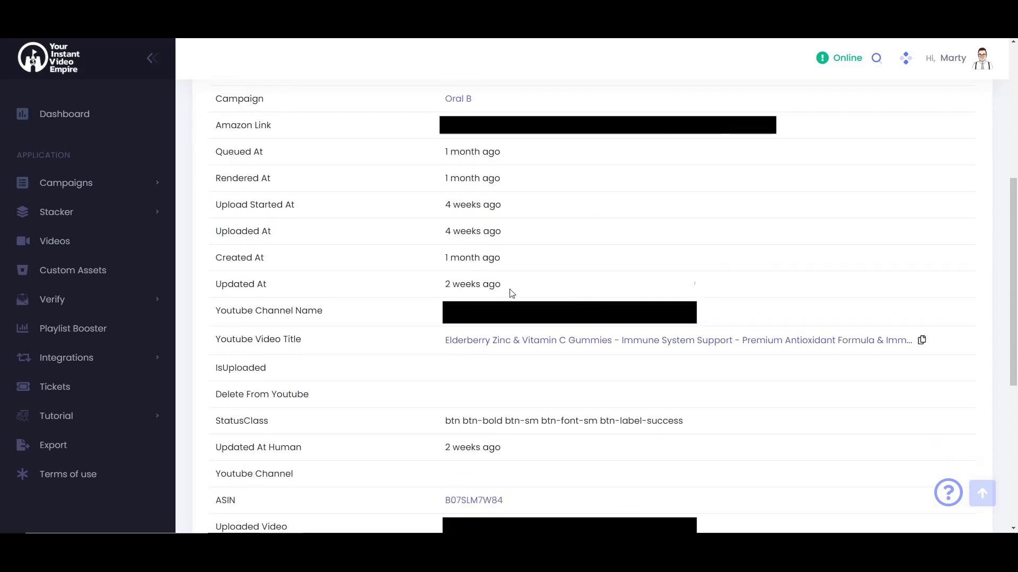
scroll(772, 340, down, 2)
scroll(772, 340, down, 4)
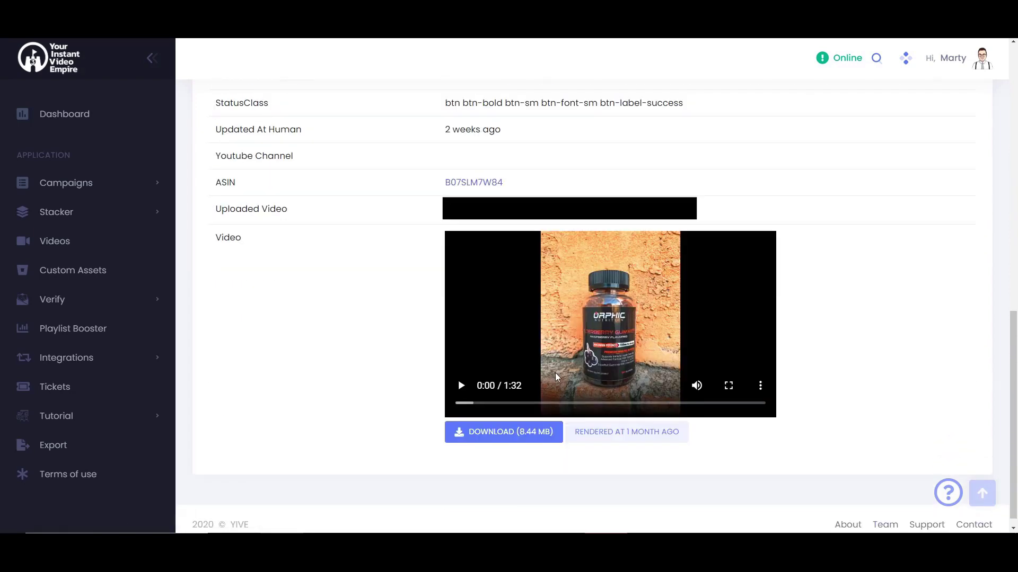
click(487, 360)
scroll(497, 355, down, 1)
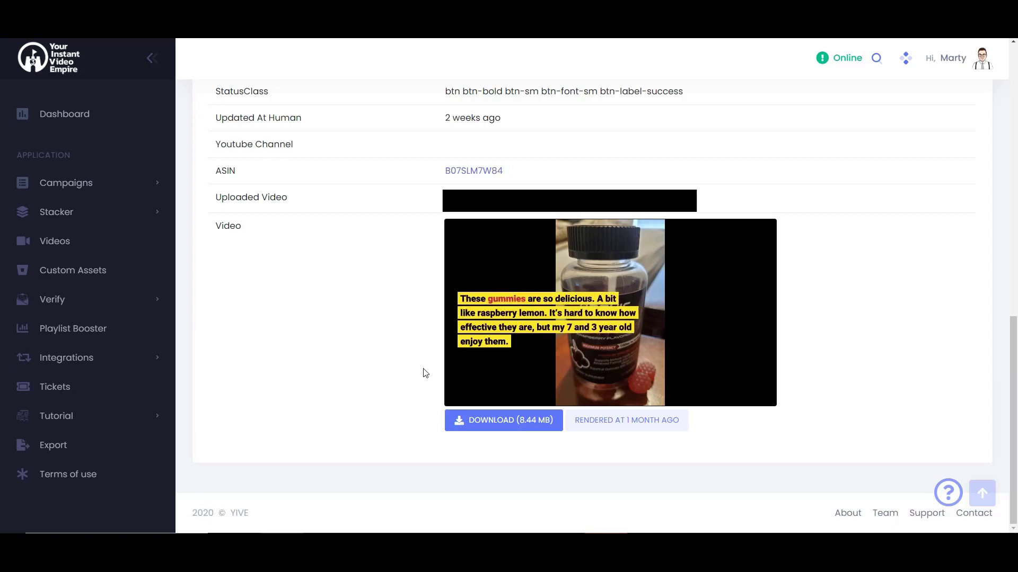
key(space)
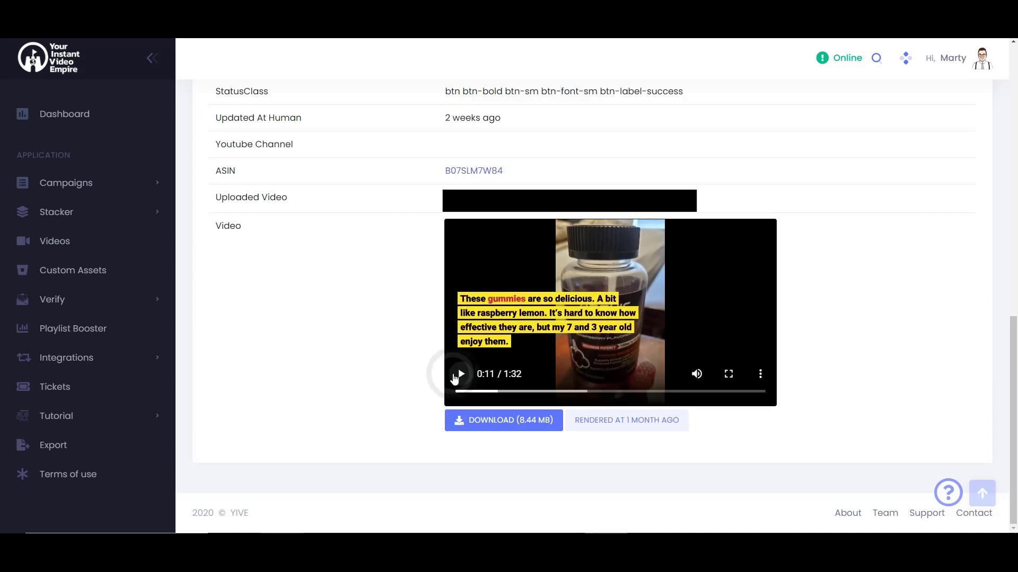